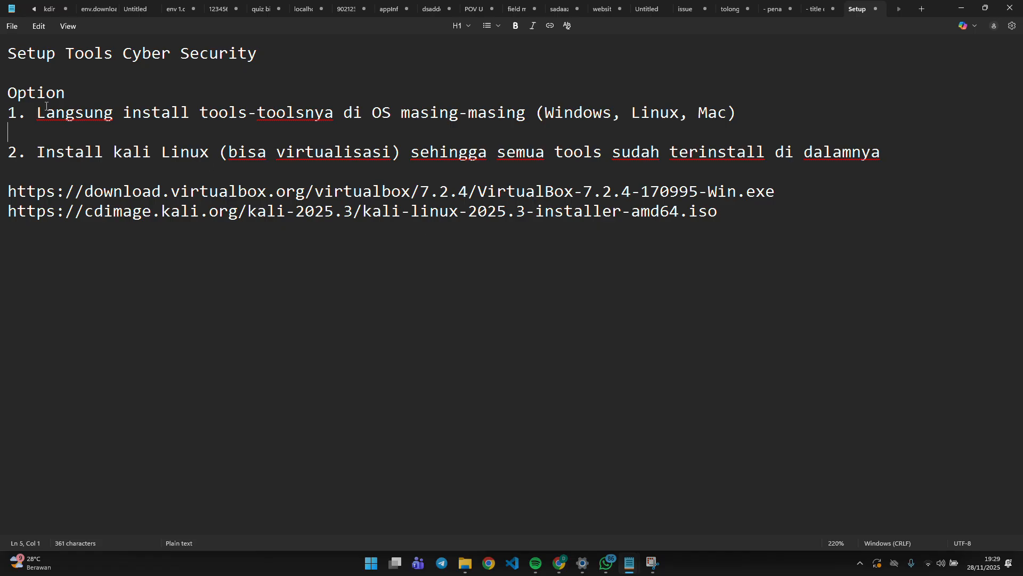
Highlight the first option line in the notes, then switch to the Burp Suite download page.
{"action": "left_click_drag", "start_coordinate": [9, 112], "coordinate": [516, 95]}
{"action": "left_click", "coordinate": [522, 111], "text": "shift"}
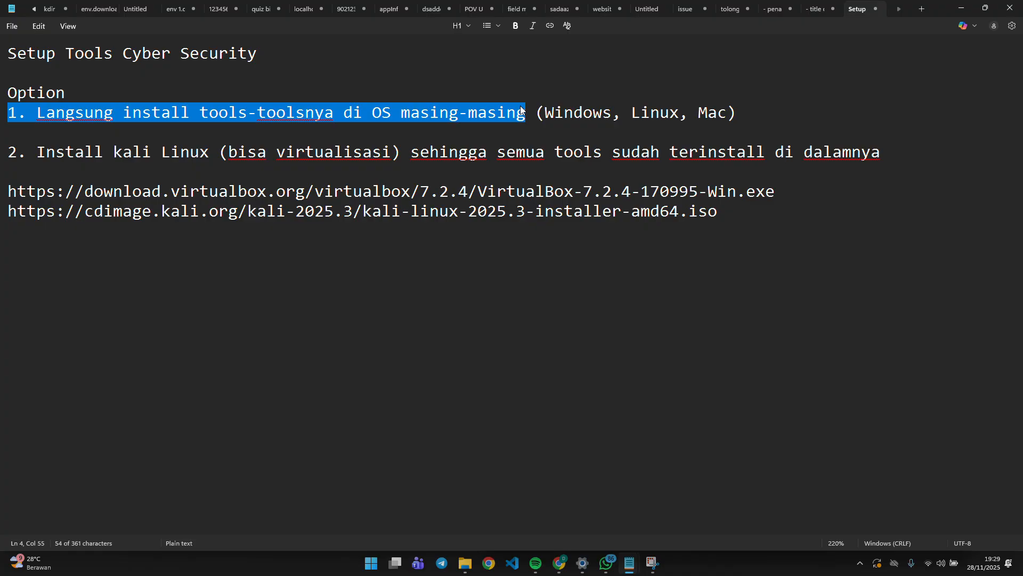
{"action": "key", "text": "alt+Tab"}
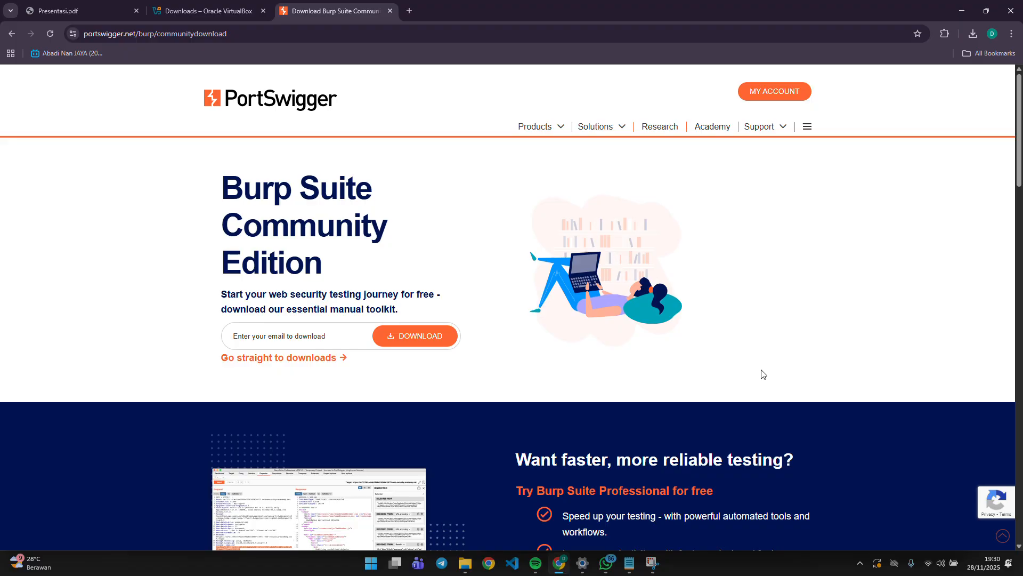
Highlight 'Install kali Linux' in the notes and show the Presentasi.pdf Tools slide, page 13.
{"action": "key", "text": "alt+Tab"}
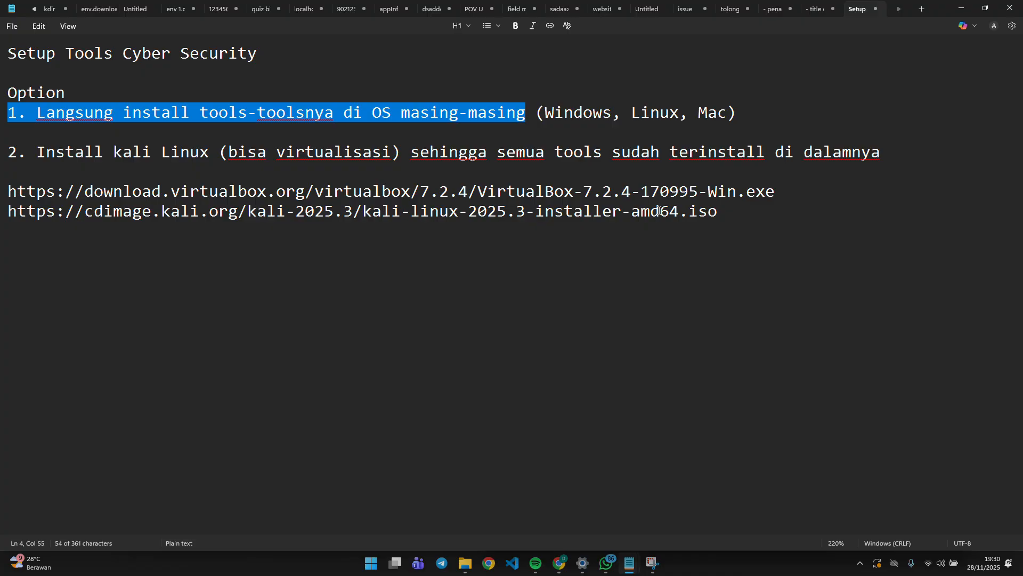
{"action": "left_click_drag", "start_coordinate": [36, 152], "coordinate": [224, 151]}
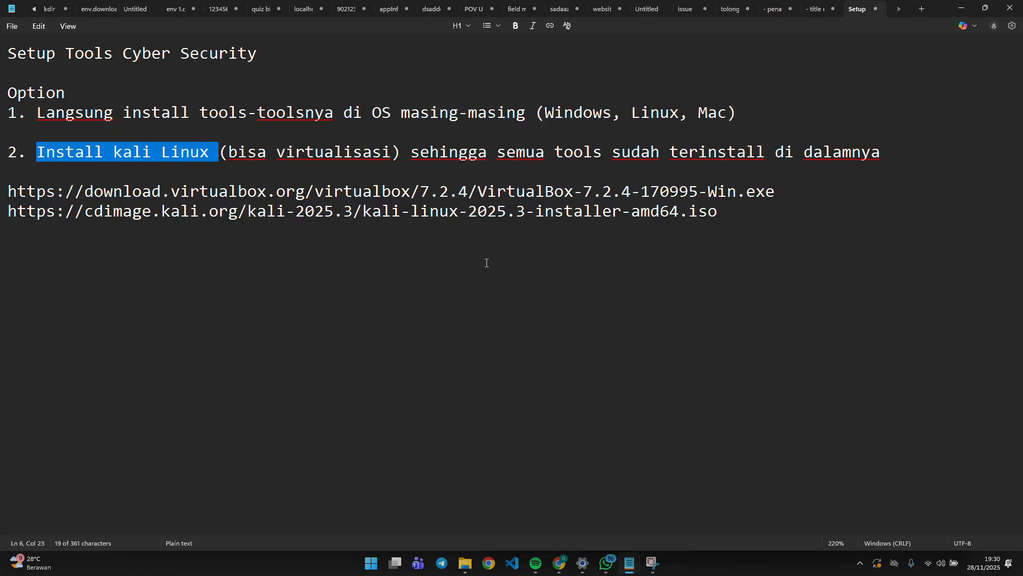
{"action": "key", "text": "alt+Tab"}
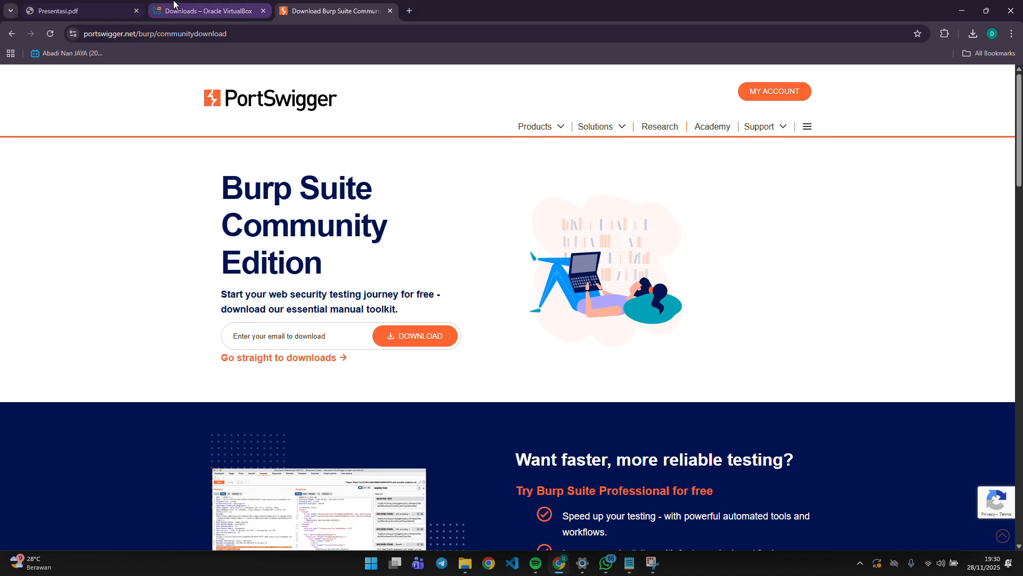
{"action": "left_click", "coordinate": [85, 11]}
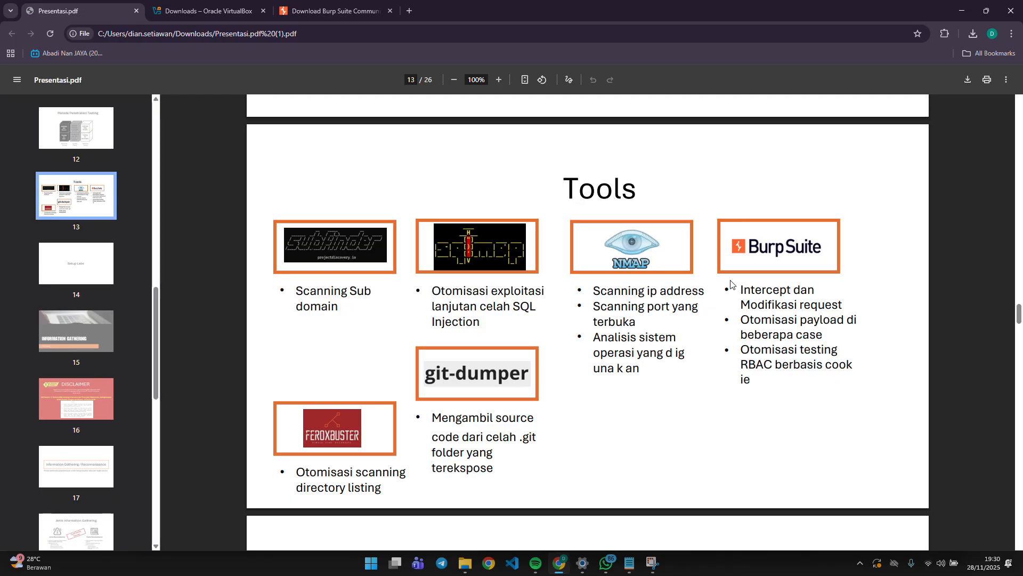
Switch from the PDF presentation back to the Setup Tools Cyber Security notes in Notepad.
{"action": "key", "text": "alt+Tab"}
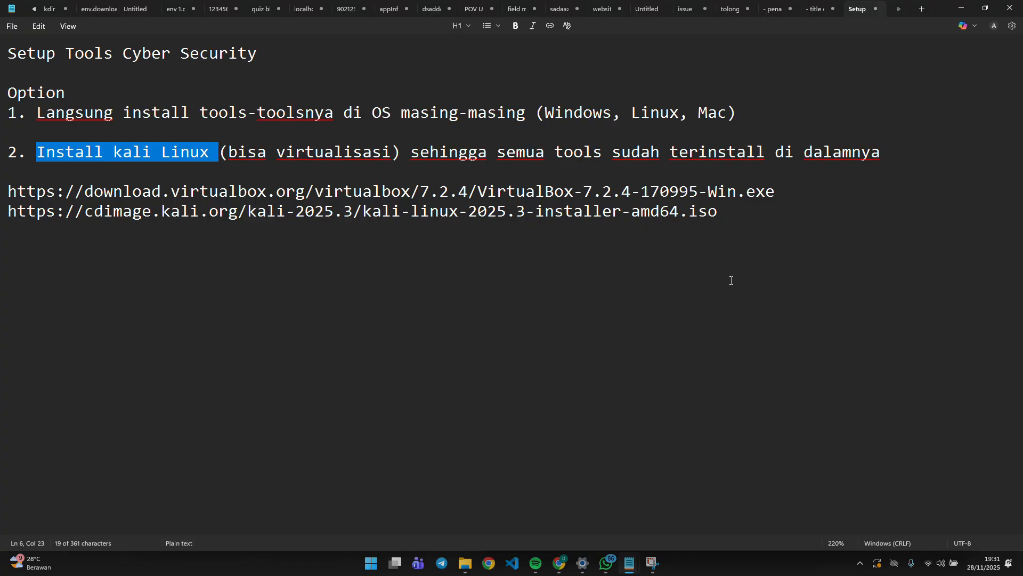
Highlight both the VirtualBox and Kali Linux download links in the notes.
{"action": "left_click_drag", "start_coordinate": [25, 112], "coordinate": [781, 116]}
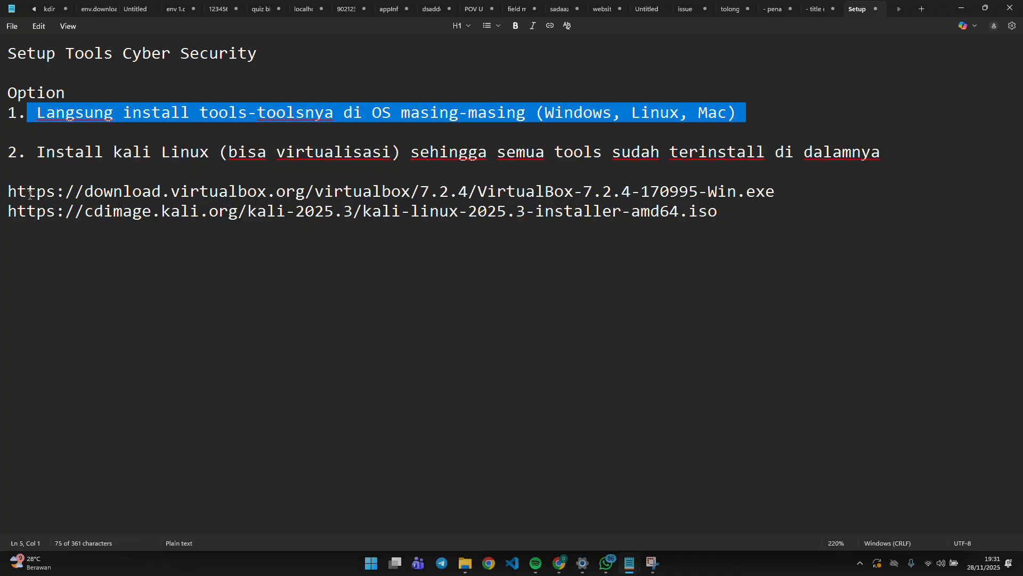
{"action": "mouse_move", "coordinate": [715, 211]}
{"action": "left_mouse_down"}
{"action": "mouse_move", "coordinate": [806, 208]}
{"action": "mouse_move", "coordinate": [154, 192]}
{"action": "mouse_move", "coordinate": [512, 224]}
{"action": "mouse_move", "coordinate": [730, 212]}
{"action": "left_mouse_up"}
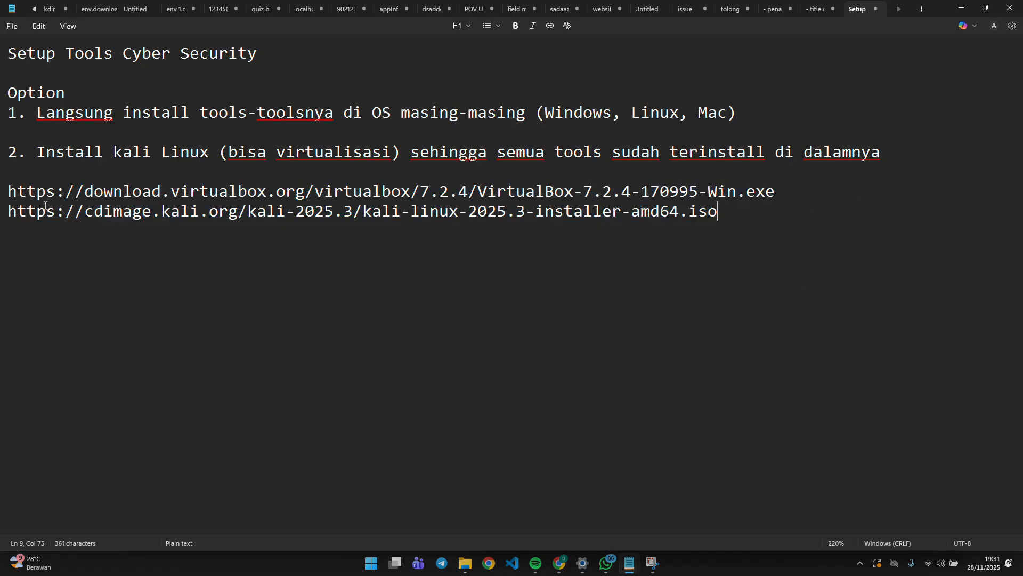
{"action": "left_click_drag", "start_coordinate": [833, 197], "coordinate": [6, 193]}
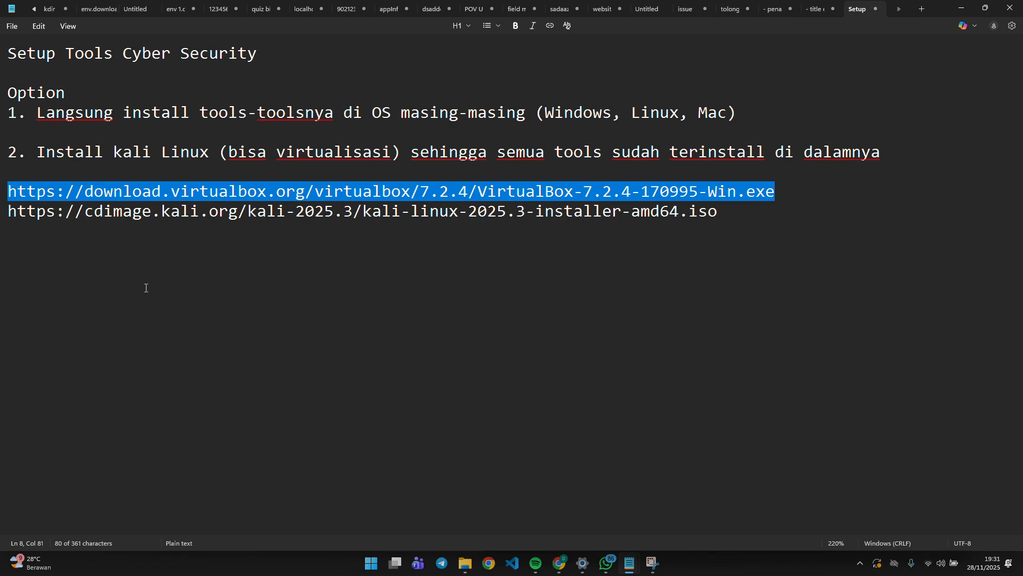
{"action": "key", "text": "alt+Tab"}
{"action": "key", "text": "alt+Tab"}
{"action": "left_click_drag", "start_coordinate": [669, 239], "coordinate": [1, 190]}
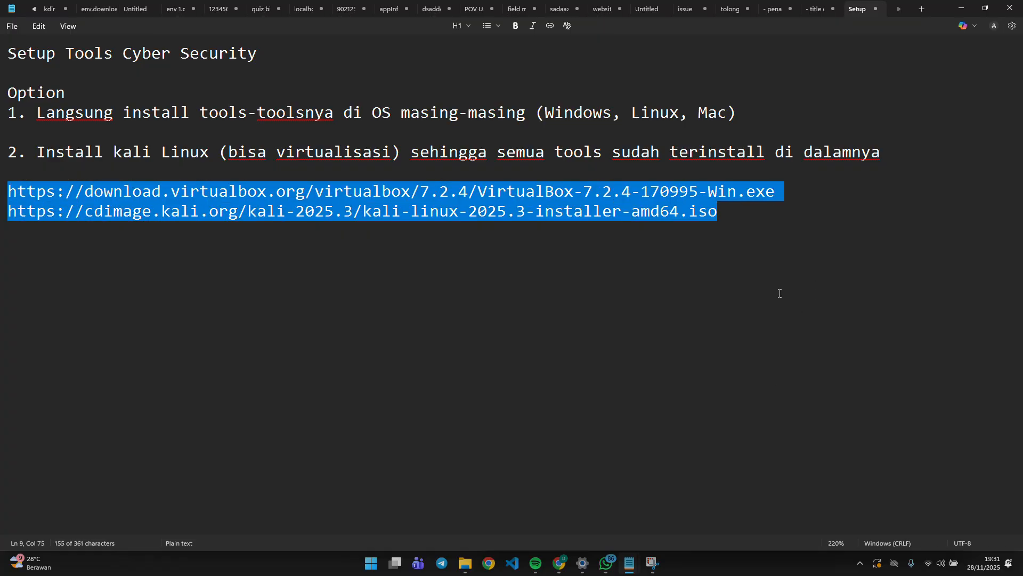
Open the D:\KaliLinux folder in File Explorer and select the Kali ISO and VirtualBox installer.
{"action": "left_click", "coordinate": [465, 563]}
{"action": "left_click_drag", "start_coordinate": [397, 303], "coordinate": [187, 128]}
{"action": "left_click_drag", "start_coordinate": [158, 221], "coordinate": [128, 140]}
Launch VirtualBox-7.2.4-170995-Win.exe and accept the licence agreement.
{"action": "left_click", "coordinate": [185, 300]}
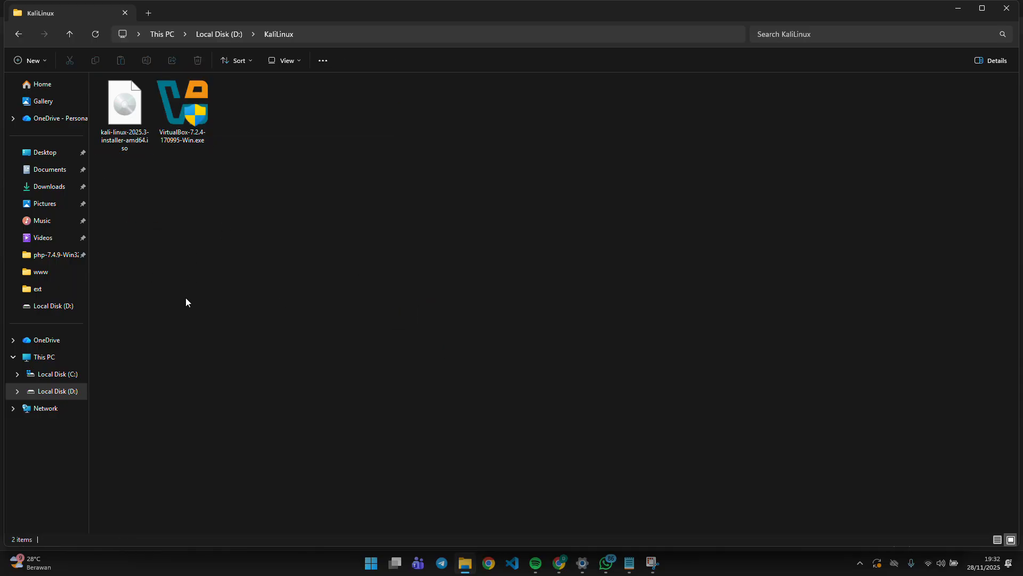
{"action": "double_click", "coordinate": [182, 106]}
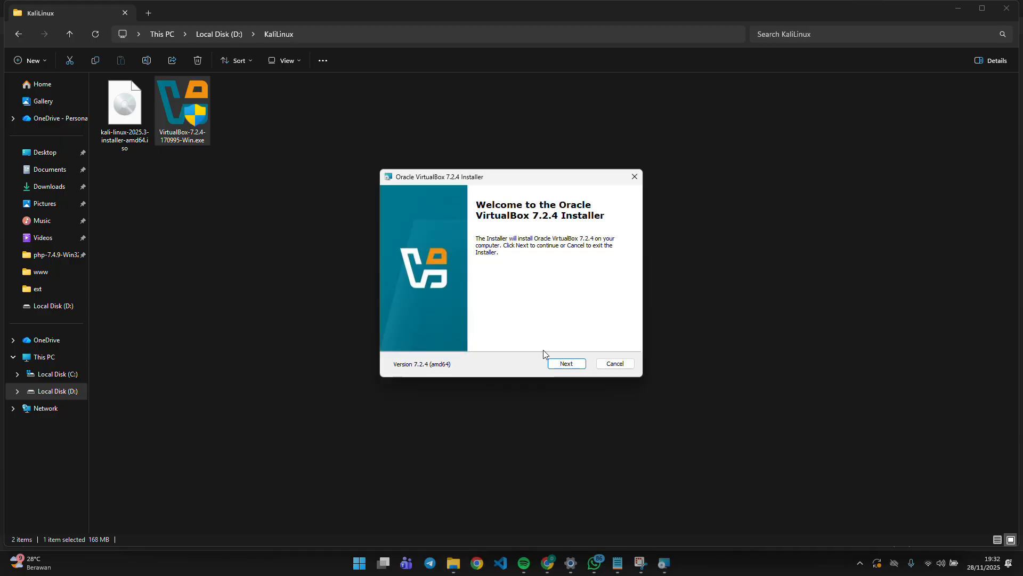
{"action": "left_click", "coordinate": [566, 363]}
{"action": "key", "text": "alt+a"}
{"action": "left_click", "coordinate": [566, 364]}
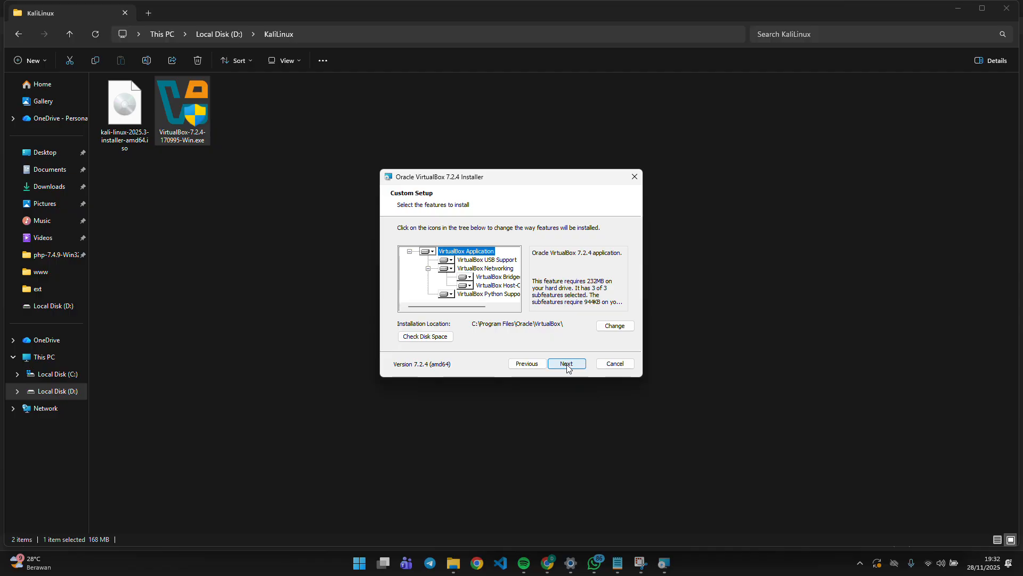
Keep the default C:\Program Files\Oracle\VirtualBox\ folder, accept the warnings and dependencies, and install.
{"action": "left_click", "coordinate": [614, 326]}
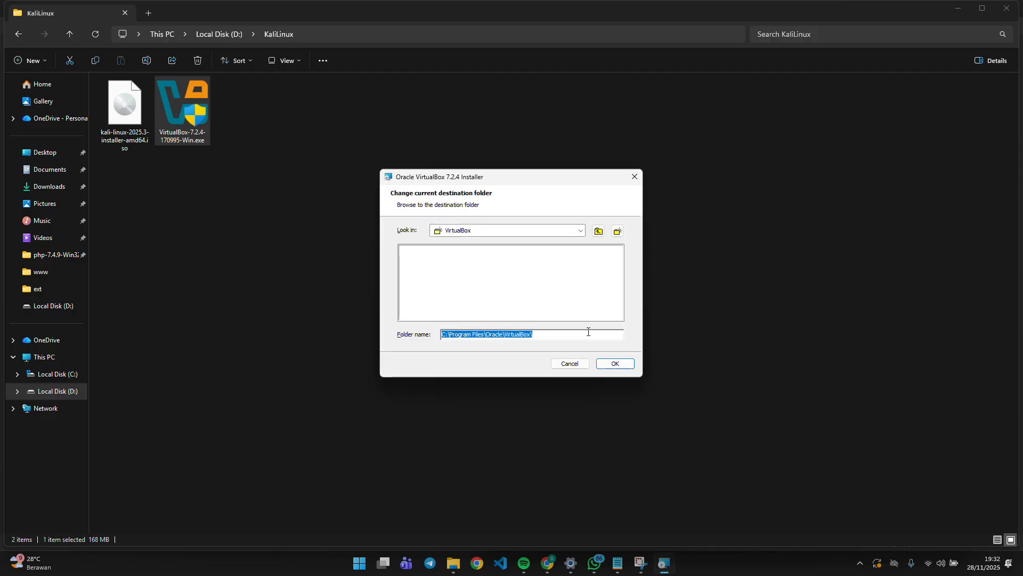
{"action": "left_click", "coordinate": [553, 233]}
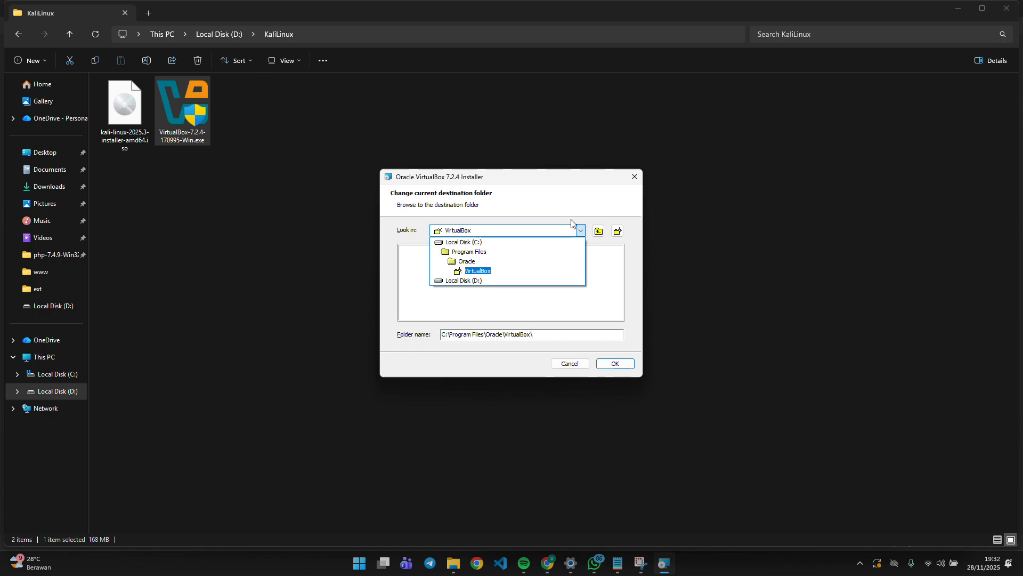
{"action": "left_click", "coordinate": [633, 181]}
{"action": "left_click", "coordinate": [576, 364]}
{"action": "left_click", "coordinate": [614, 363]}
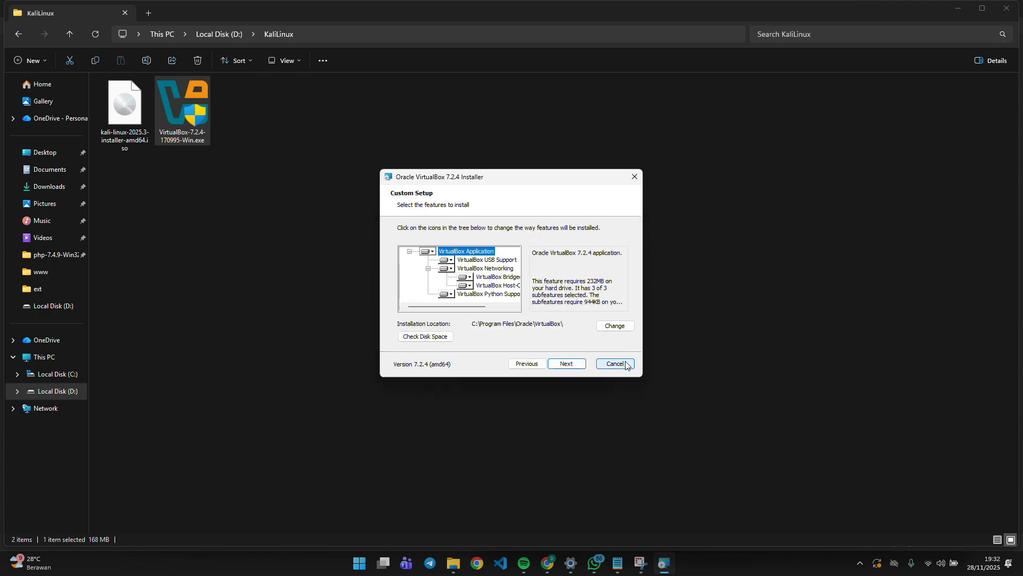
{"action": "left_click", "coordinate": [568, 362]}
{"action": "left_click", "coordinate": [573, 367]}
{"action": "left_click", "coordinate": [567, 367]}
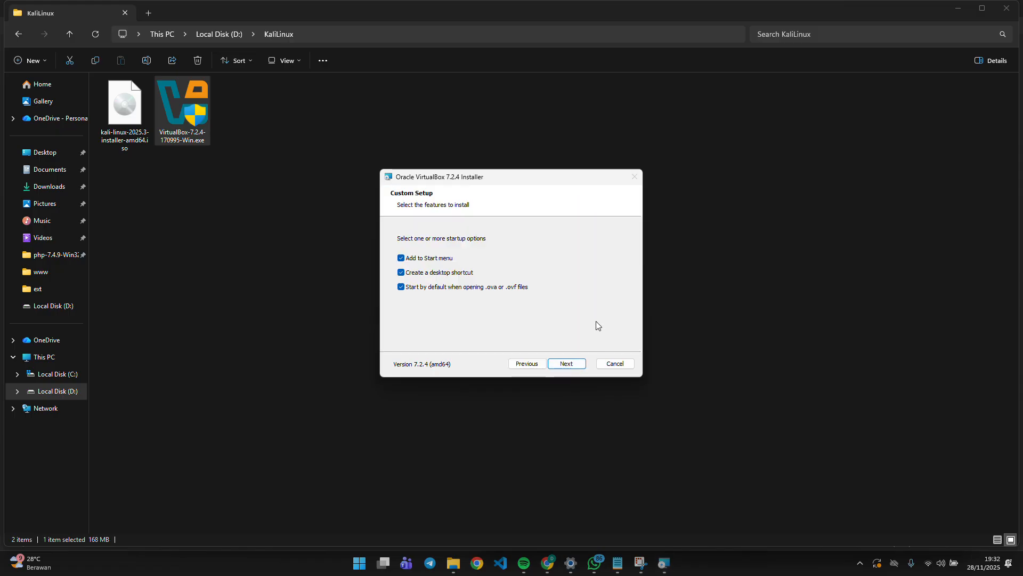
{"action": "left_click", "coordinate": [584, 364]}
{"action": "left_click", "coordinate": [567, 364]}
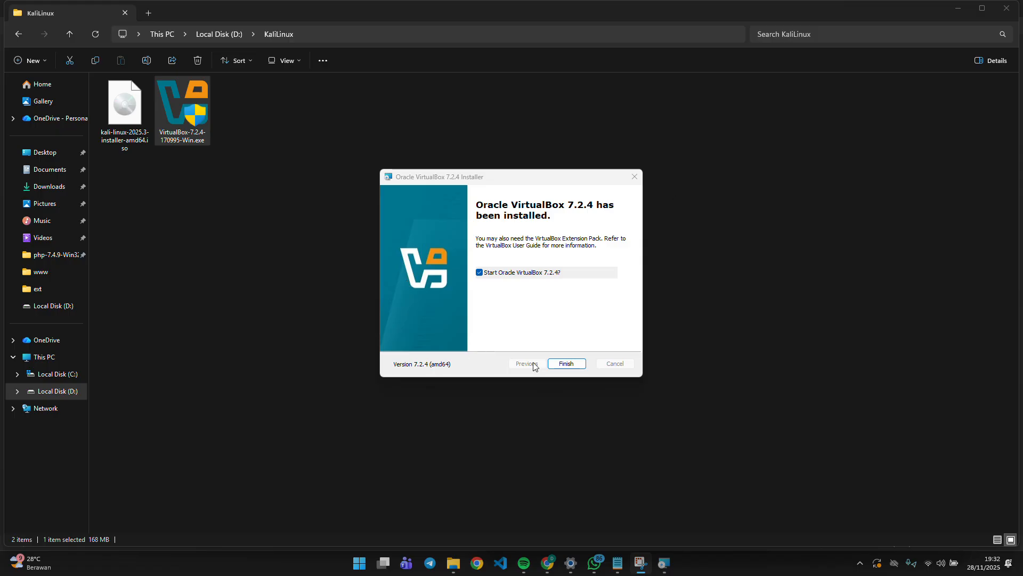
Finish the installer, shrink the VirtualBox Manager to a centred window, and show the Machines list.
{"action": "left_click", "coordinate": [566, 362]}
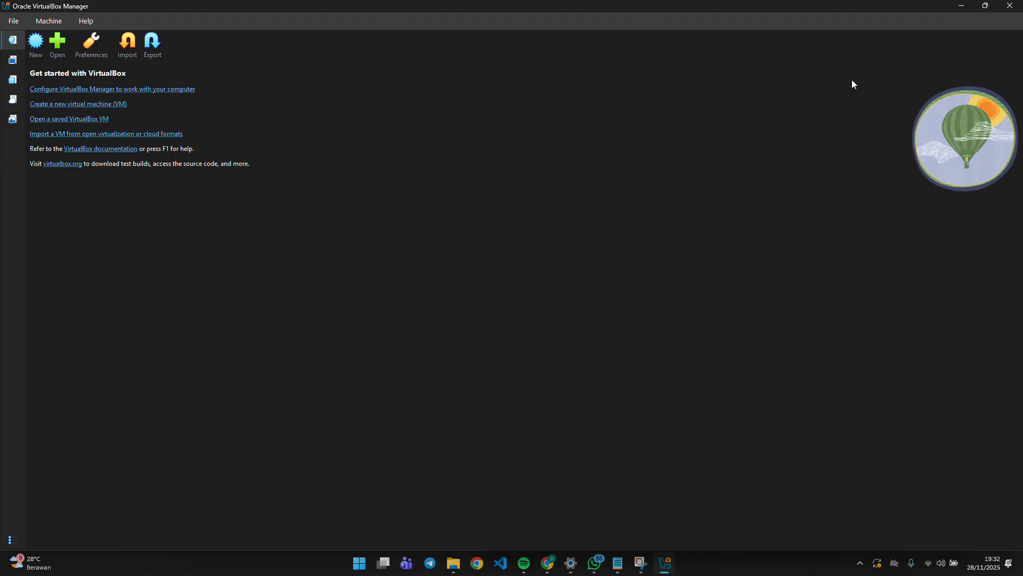
{"action": "left_click_drag", "start_coordinate": [734, 5], "coordinate": [727, 58]}
{"action": "double_click", "coordinate": [727, 58]}
{"action": "left_click_drag", "start_coordinate": [835, 13], "coordinate": [800, 28]}
{"action": "left_click_drag", "start_coordinate": [1001, 78], "coordinate": [791, 27]}
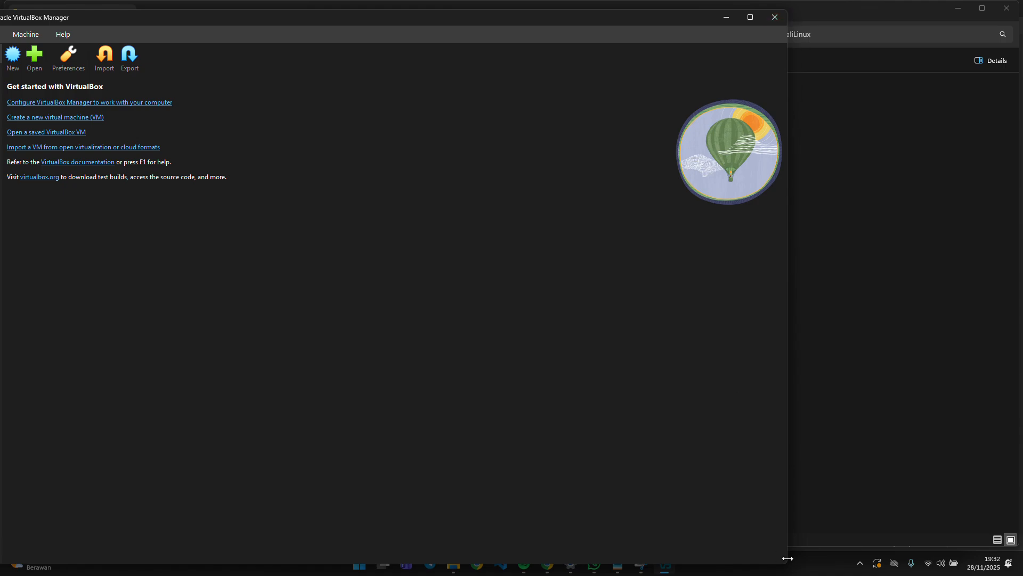
{"action": "left_click_drag", "start_coordinate": [788, 549], "coordinate": [615, 341]}
{"action": "left_click_drag", "start_coordinate": [235, 19], "coordinate": [420, 121]}
{"action": "left_click", "coordinate": [181, 175]}
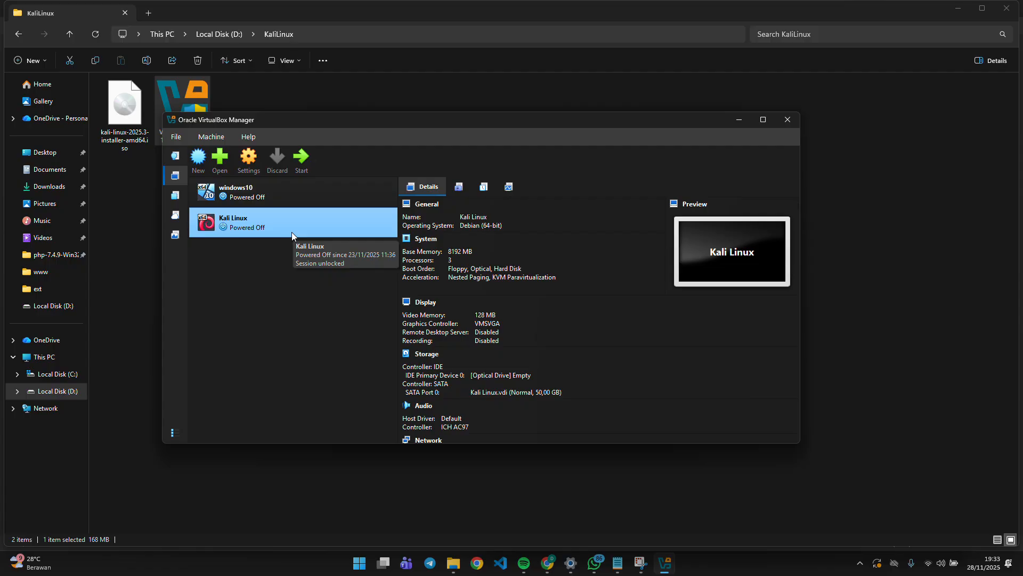
Start a new virtual machine named KaliLinux stored in the D:\VMs folder.
{"action": "left_click", "coordinate": [203, 165]}
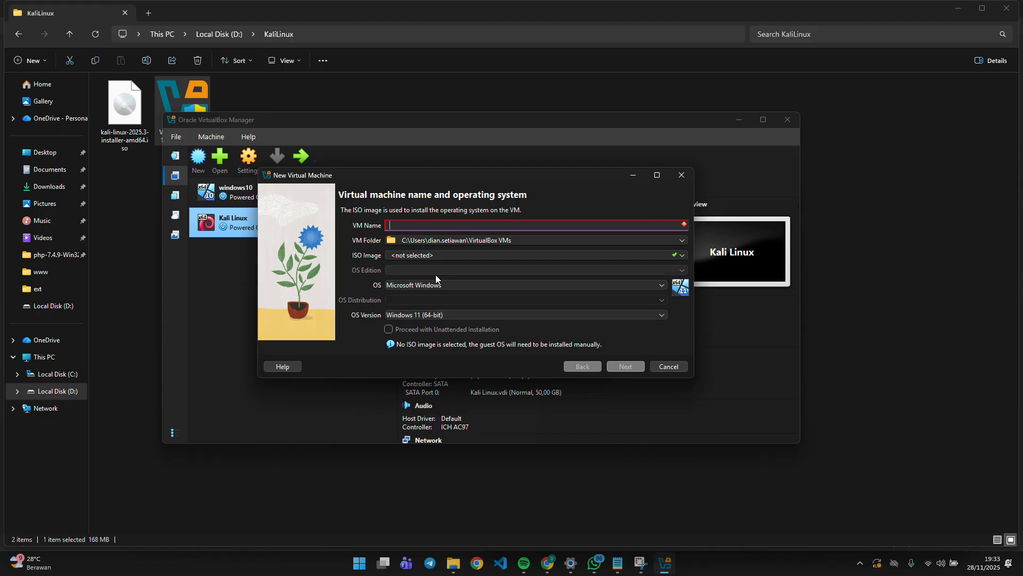
{"action": "type", "text": "KaliLinux"}
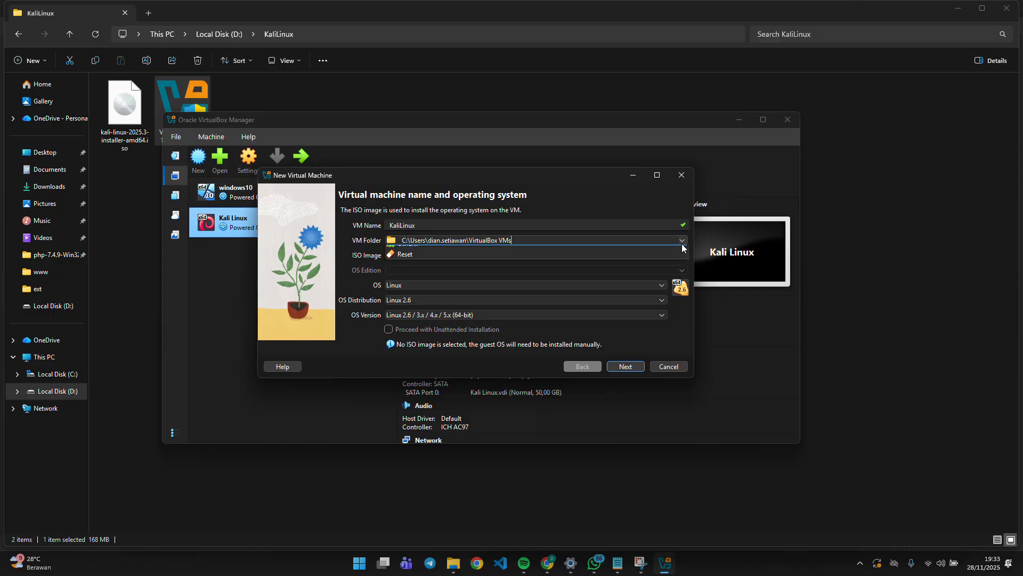
{"action": "left_click", "coordinate": [613, 240]}
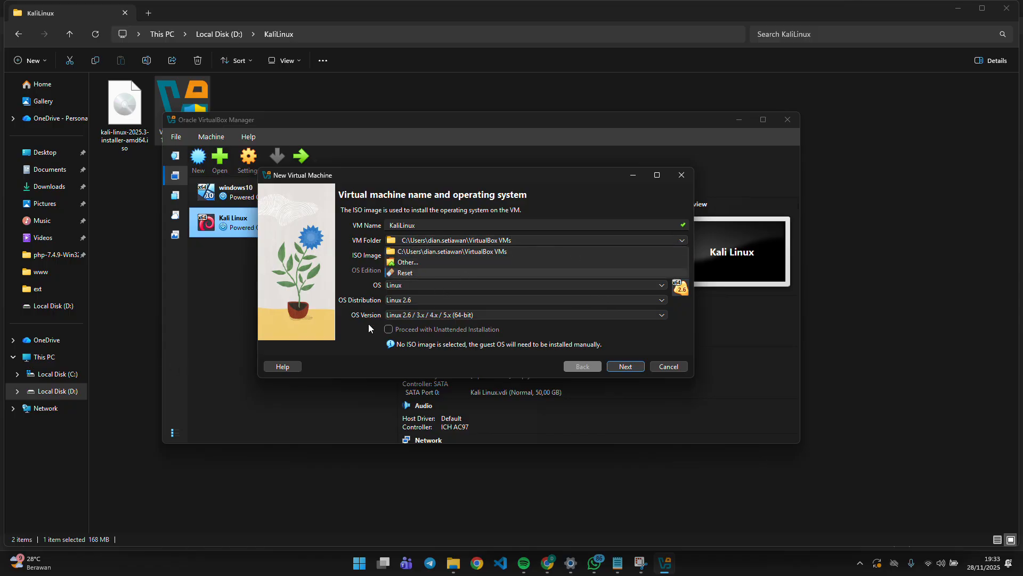
{"action": "left_click", "coordinate": [455, 261]}
{"action": "scroll", "coordinate": [303, 346], "scroll_direction": "down", "scroll_amount": 3}
{"action": "left_click", "coordinate": [311, 373]}
{"action": "double_click", "coordinate": [452, 386]}
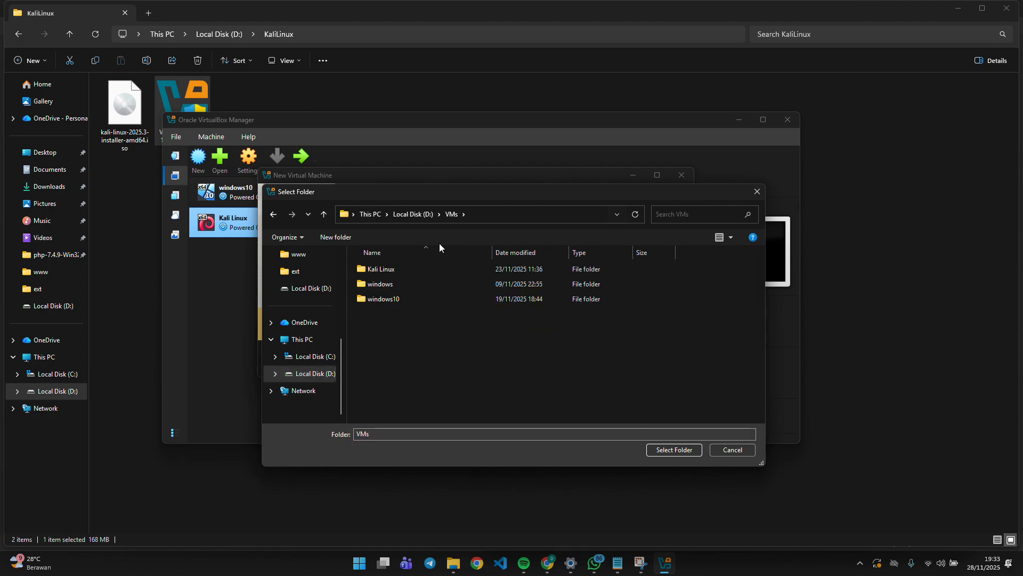
{"action": "left_click", "coordinate": [674, 450]}
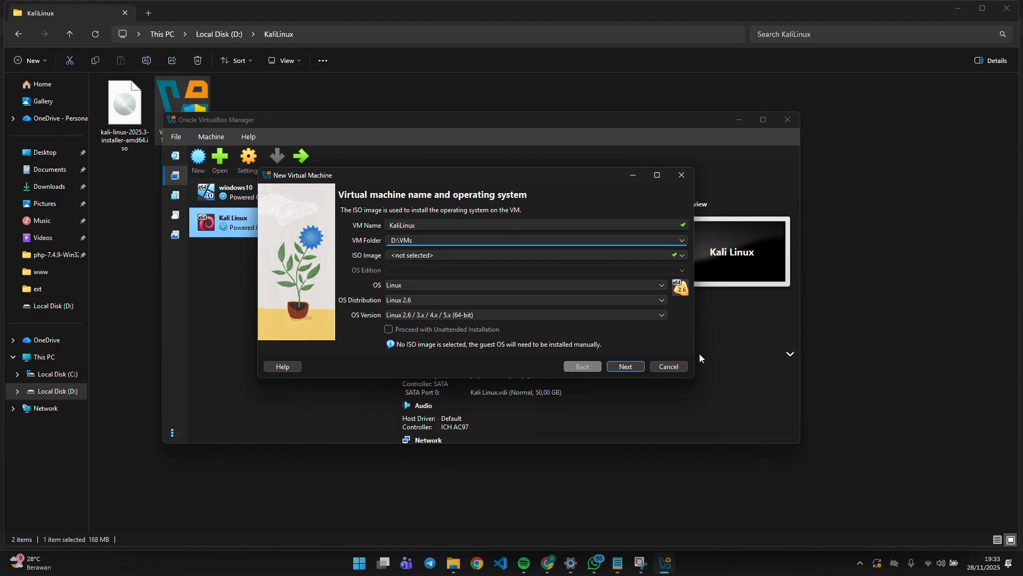
Set the operating system to Linux with Debian as the distribution.
{"action": "left_click", "coordinate": [501, 286]}
{"action": "left_click", "coordinate": [500, 285]}
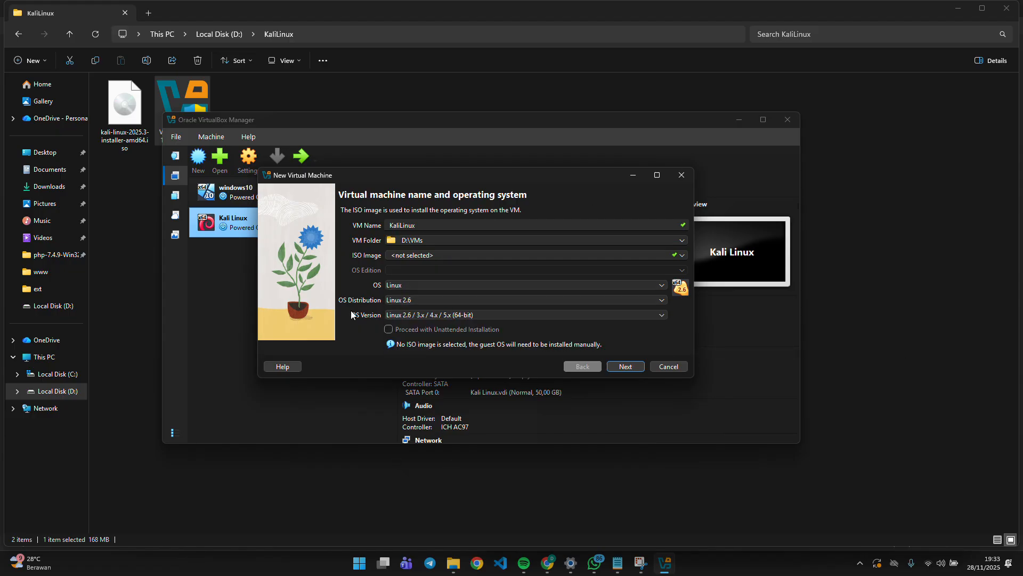
{"action": "left_click", "coordinate": [405, 300]}
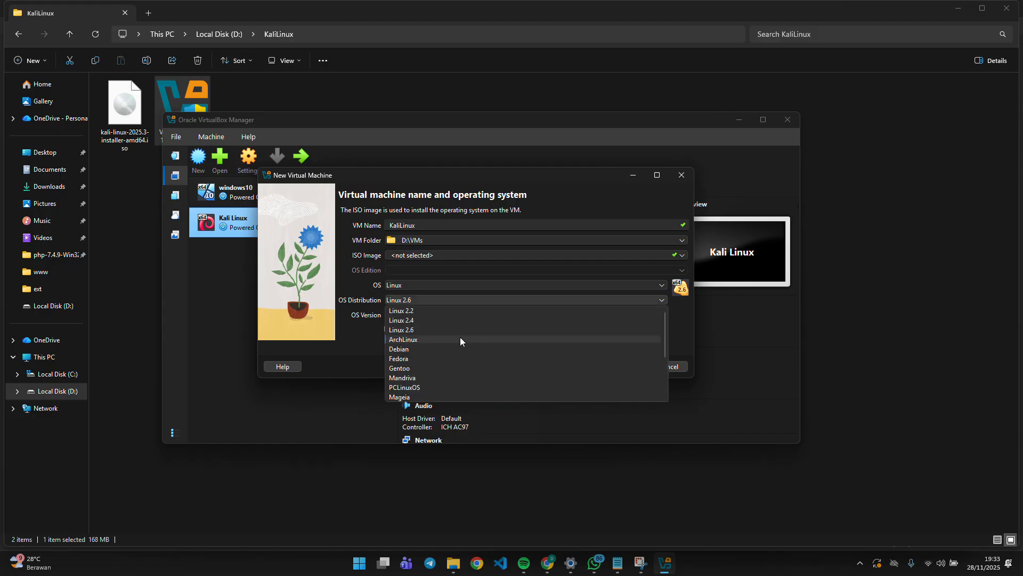
{"action": "left_click", "coordinate": [442, 349]}
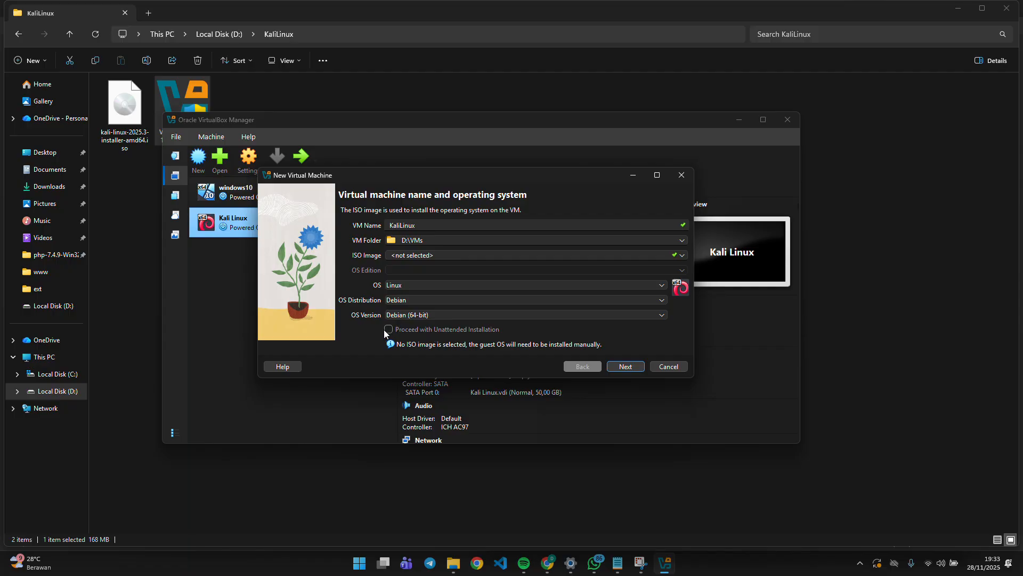
Leave the ISO image unselected and continue to the virtual hardware page.
{"action": "left_click", "coordinate": [445, 254]}
{"action": "left_click", "coordinate": [687, 254]}
{"action": "left_click", "coordinate": [686, 254]}
{"action": "left_click", "coordinate": [686, 254]}
{"action": "left_click", "coordinate": [680, 266]}
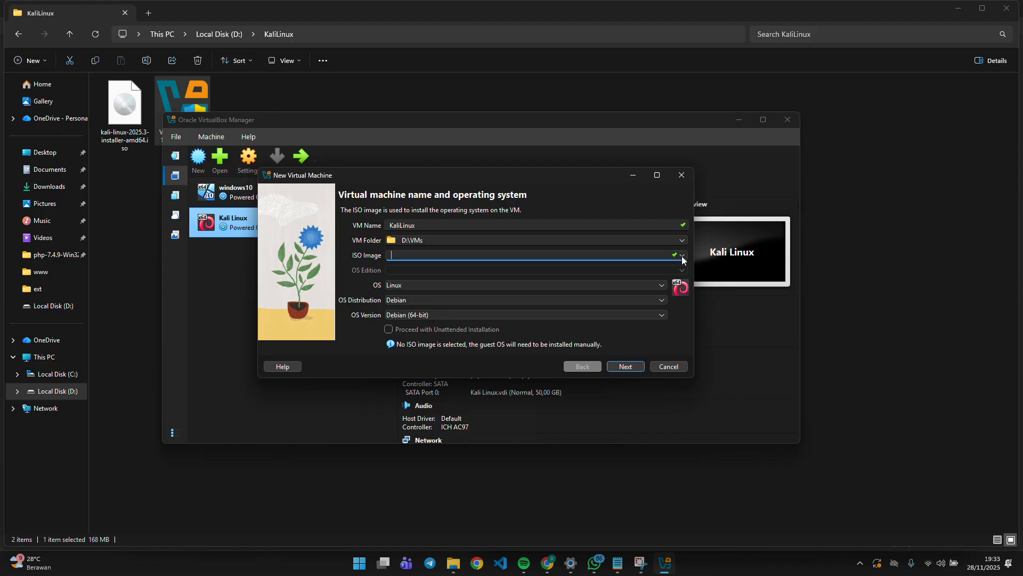
{"action": "left_click", "coordinate": [625, 366]}
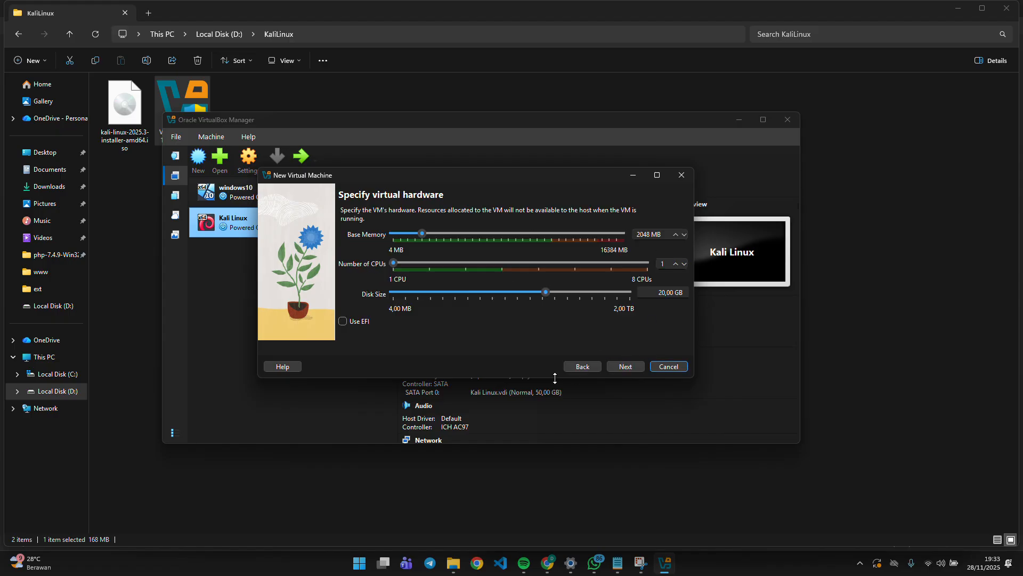
{"action": "left_click", "coordinate": [582, 366]}
{"action": "left_click", "coordinate": [625, 366]}
{"action": "left_click", "coordinate": [582, 366]}
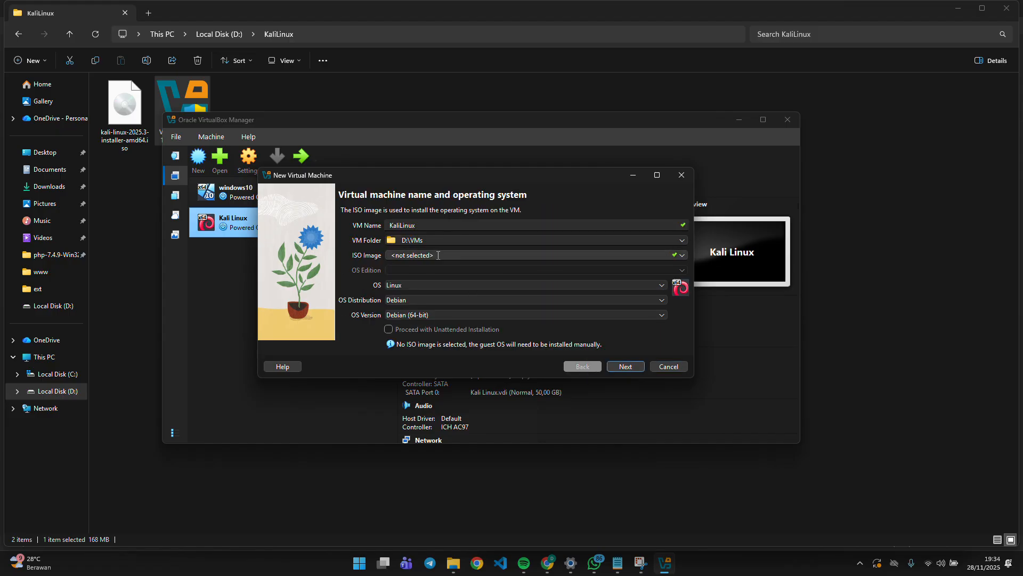
{"action": "left_click_drag", "start_coordinate": [452, 225], "coordinate": [418, 229]}
{"action": "double_click", "coordinate": [389, 229]}
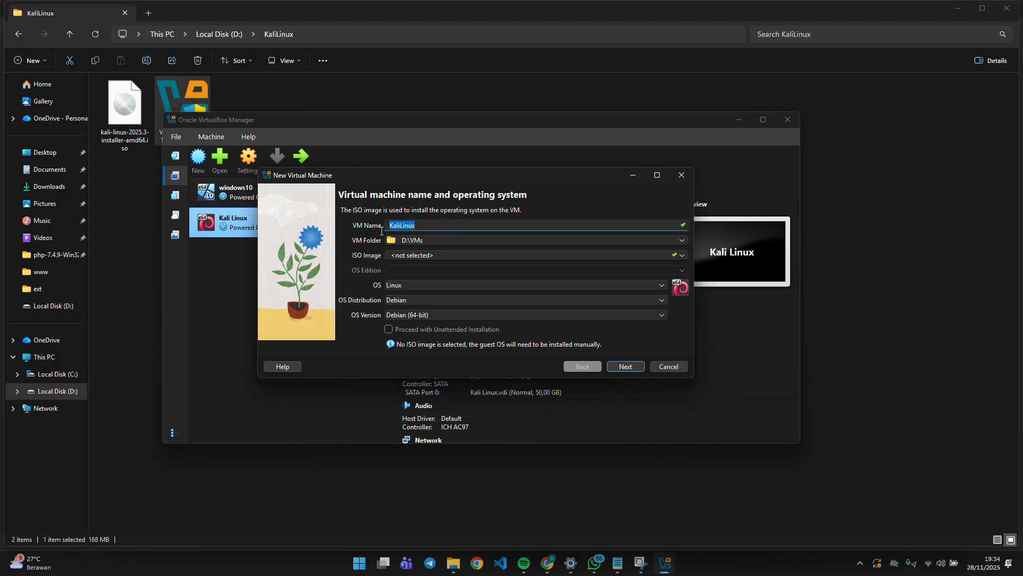
{"action": "key", "text": "Tab"}
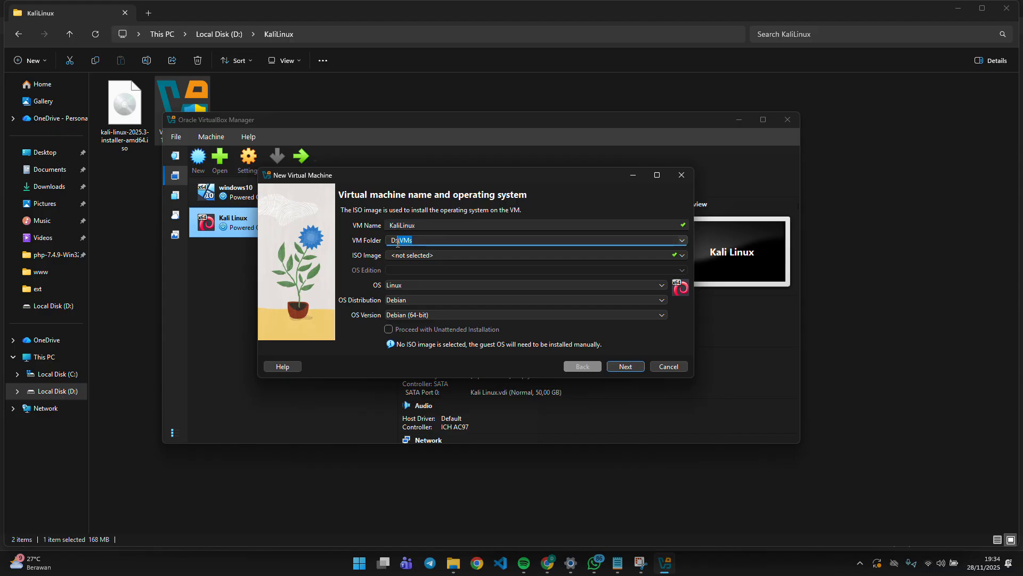
{"action": "left_click", "coordinate": [408, 300]}
{"action": "left_click", "coordinate": [419, 352]}
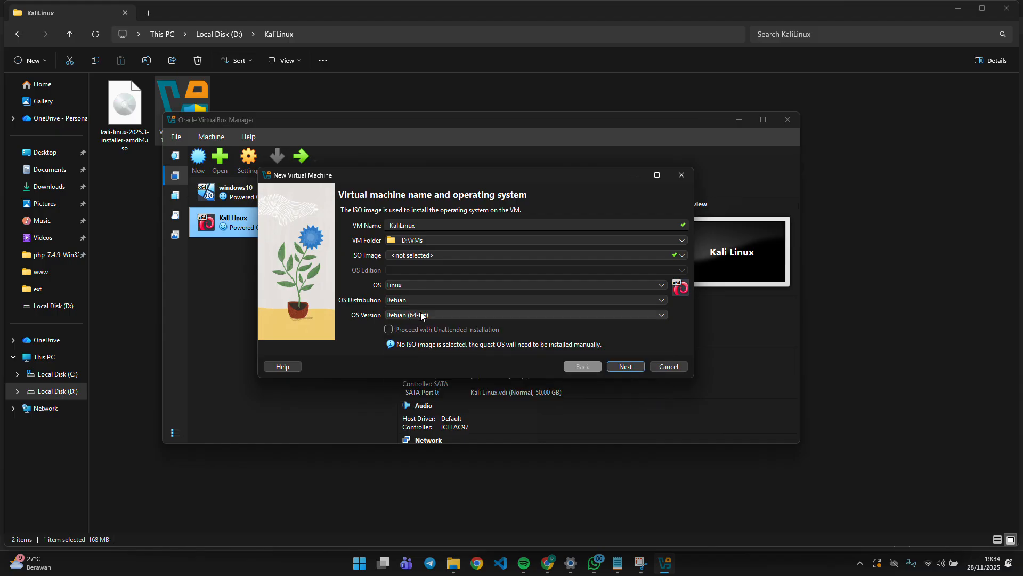
{"action": "left_click", "coordinate": [458, 315]}
{"action": "left_click", "coordinate": [424, 336]}
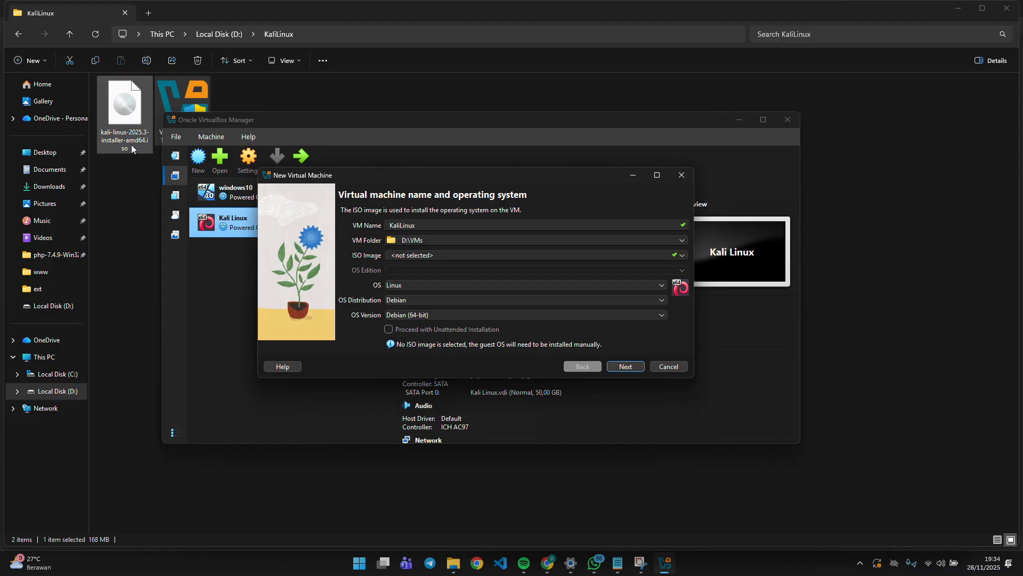
{"action": "left_click", "coordinate": [618, 365]}
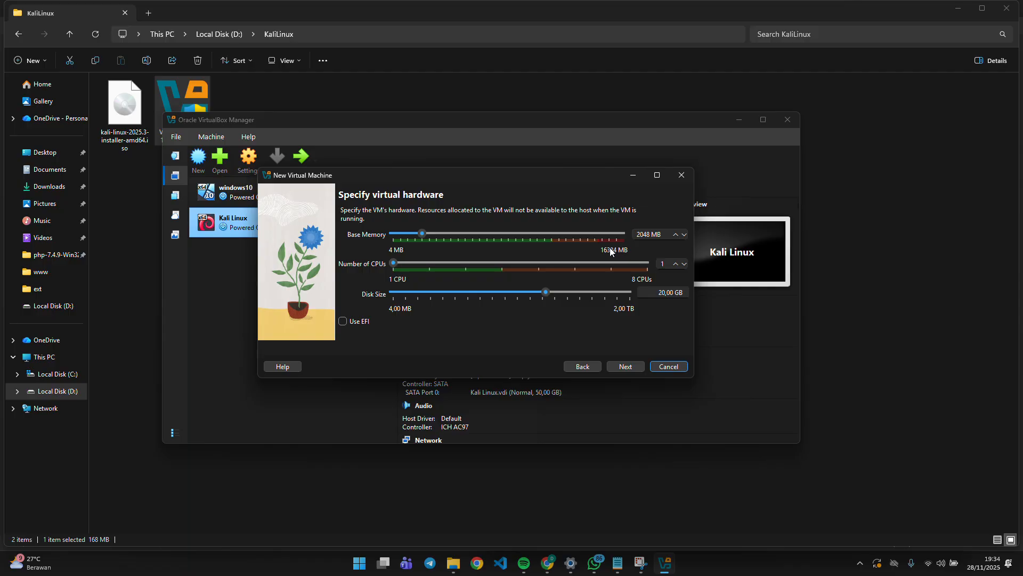
Give the VM 8192 MB base memory and 3 CPUs, keep the 20,00 GB disk, and continue.
{"action": "mouse_move", "coordinate": [421, 232]}
{"action": "left_mouse_down"}
{"action": "mouse_move", "coordinate": [585, 236]}
{"action": "mouse_move", "coordinate": [411, 235]}
{"action": "mouse_move", "coordinate": [440, 237]}
{"action": "left_mouse_up"}
{"action": "left_click_drag", "start_coordinate": [440, 237], "coordinate": [506, 240]}
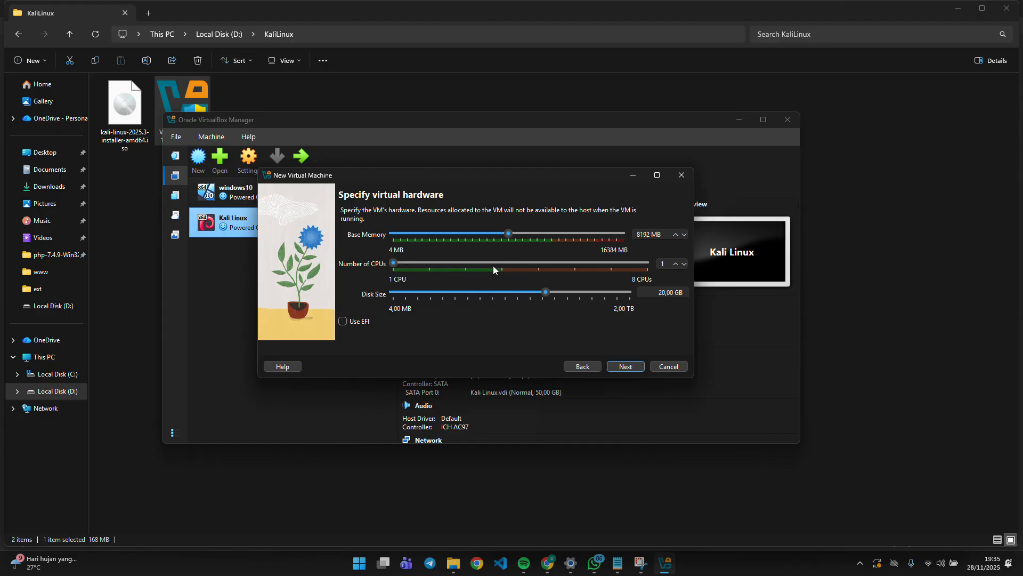
{"action": "left_click_drag", "start_coordinate": [393, 264], "coordinate": [430, 264]}
{"action": "left_click_drag", "start_coordinate": [433, 263], "coordinate": [504, 263]}
{"action": "left_click_drag", "start_coordinate": [505, 263], "coordinate": [464, 266]}
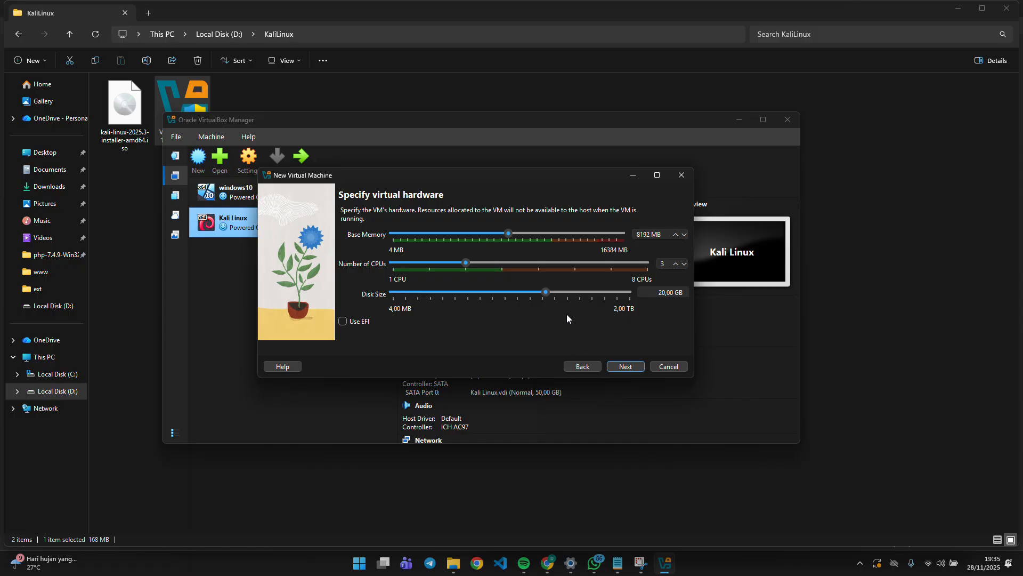
{"action": "left_click", "coordinate": [654, 292]}
{"action": "left_click_drag", "start_coordinate": [685, 293], "coordinate": [627, 298]}
{"action": "left_click", "coordinate": [627, 366]}
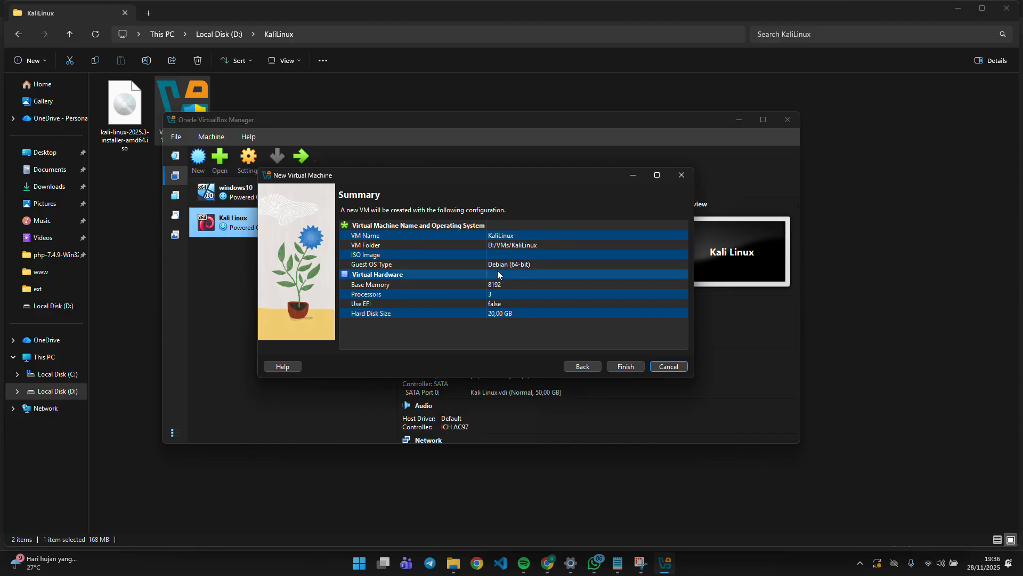
Confirm the Summary (KaliLinux, 8192 MB, 3 CPUs, 20,00 GB disk) and create the VM.
{"action": "left_click", "coordinate": [616, 367]}
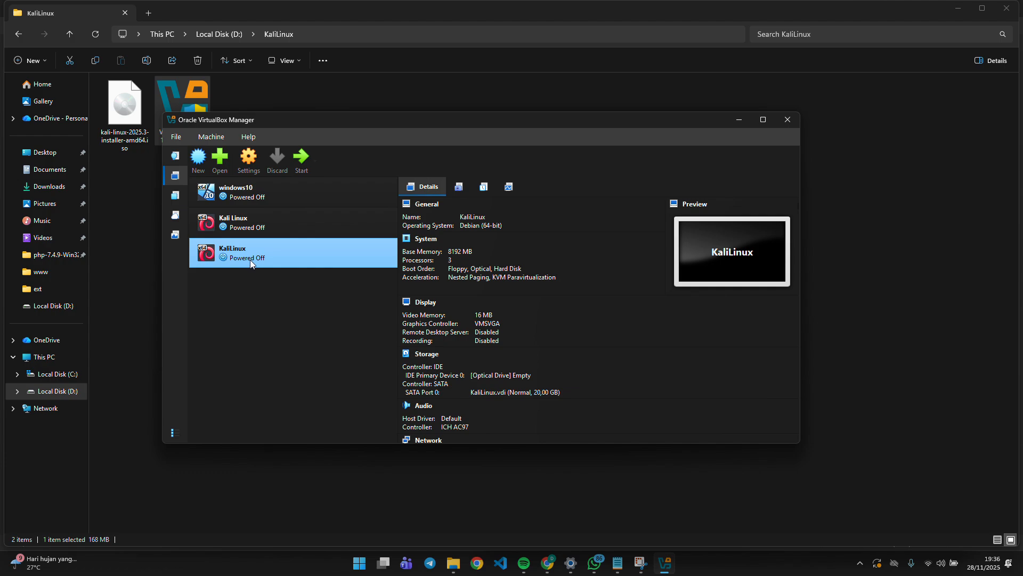
Open the KaliLinux VM settings and review the System, Display and Storage pages.
{"action": "left_click", "coordinate": [249, 158]}
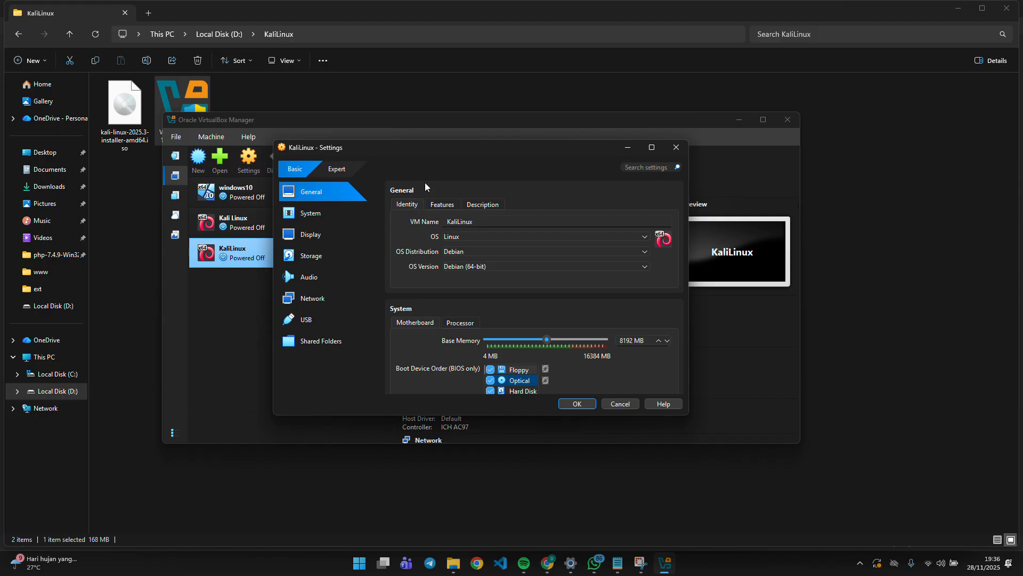
{"action": "left_click", "coordinate": [329, 213]}
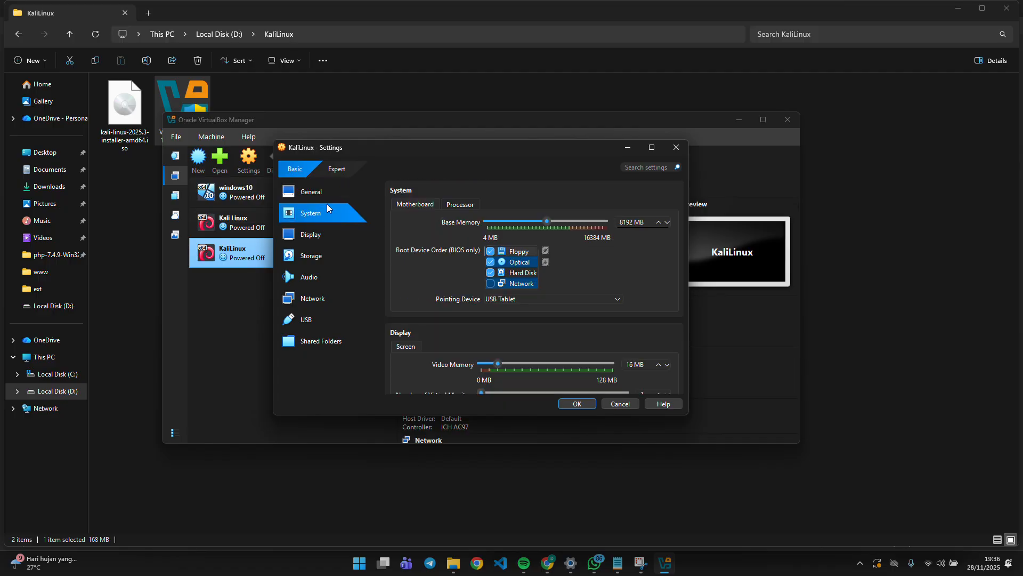
{"action": "left_click", "coordinate": [327, 232]}
{"action": "left_click", "coordinate": [318, 259]}
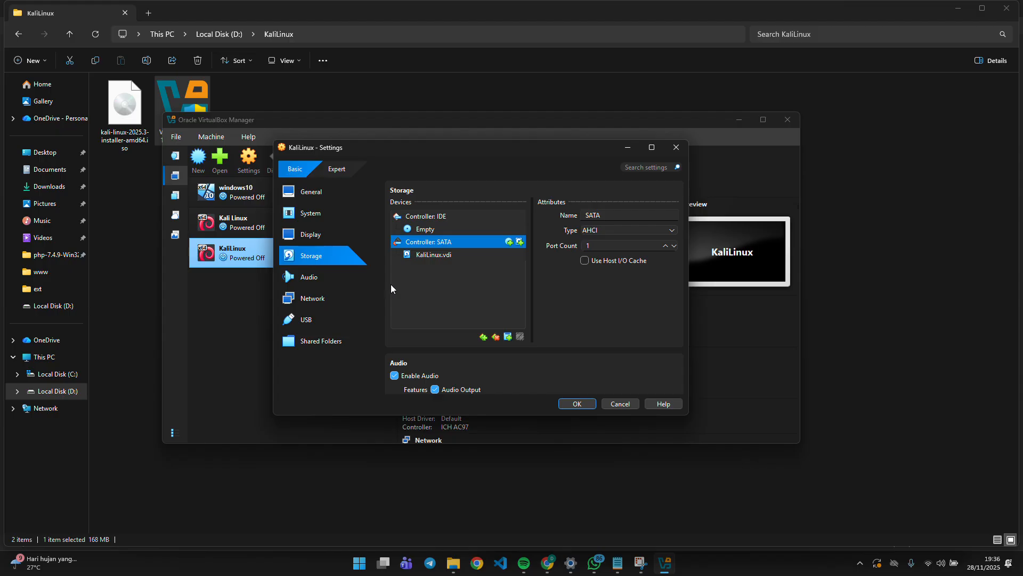
{"action": "left_click", "coordinate": [442, 229]}
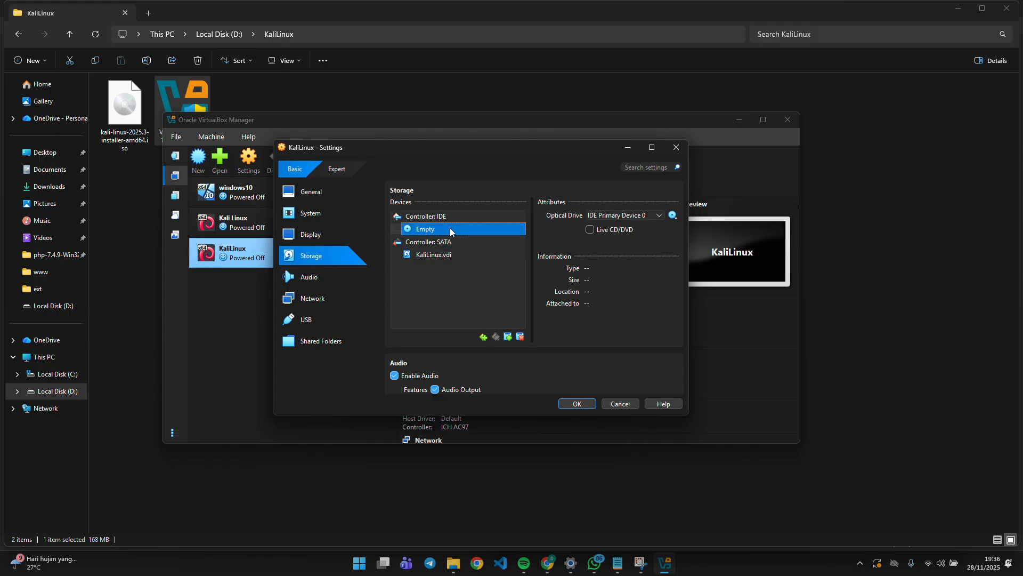
{"action": "left_click", "coordinate": [443, 242]}
{"action": "left_click", "coordinate": [437, 254]}
{"action": "left_click", "coordinate": [442, 242]}
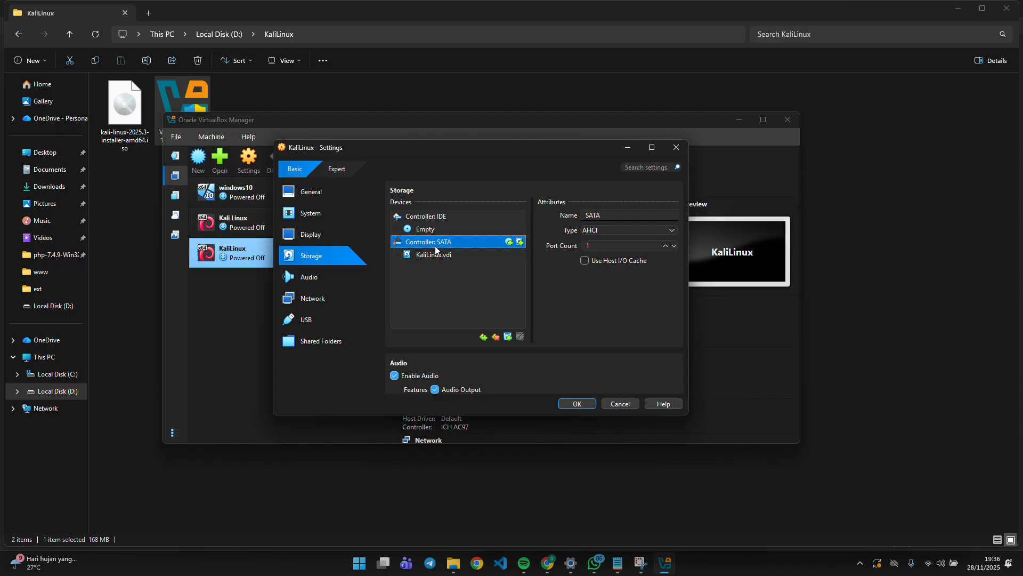
Set Shared Clipboard and Drag'n'Drop to Bidirectional under General > Features.
{"action": "left_click", "coordinate": [444, 23]}
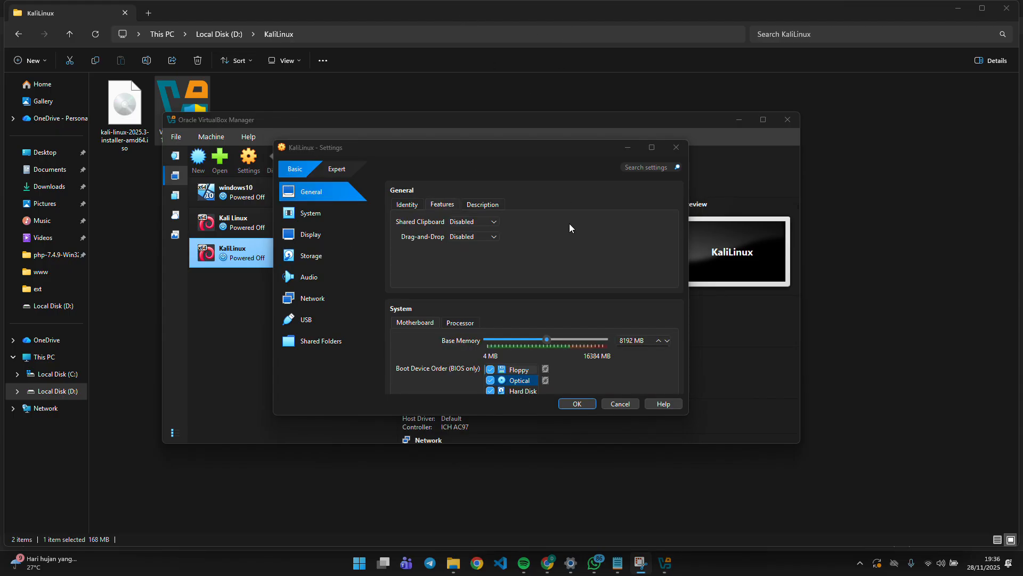
{"action": "left_click", "coordinate": [320, 192]}
{"action": "left_click", "coordinate": [408, 206]}
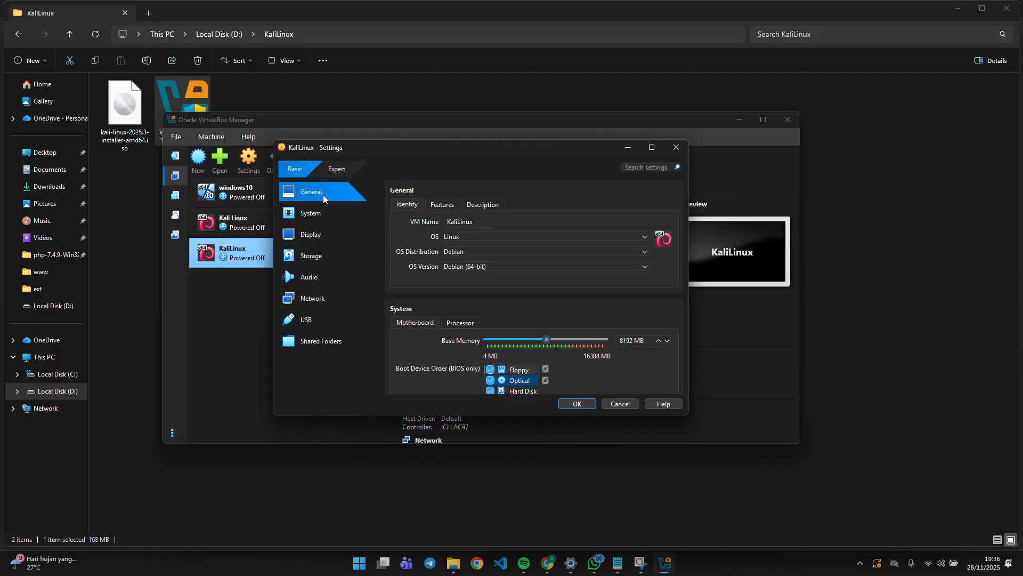
{"action": "left_click", "coordinate": [440, 205]}
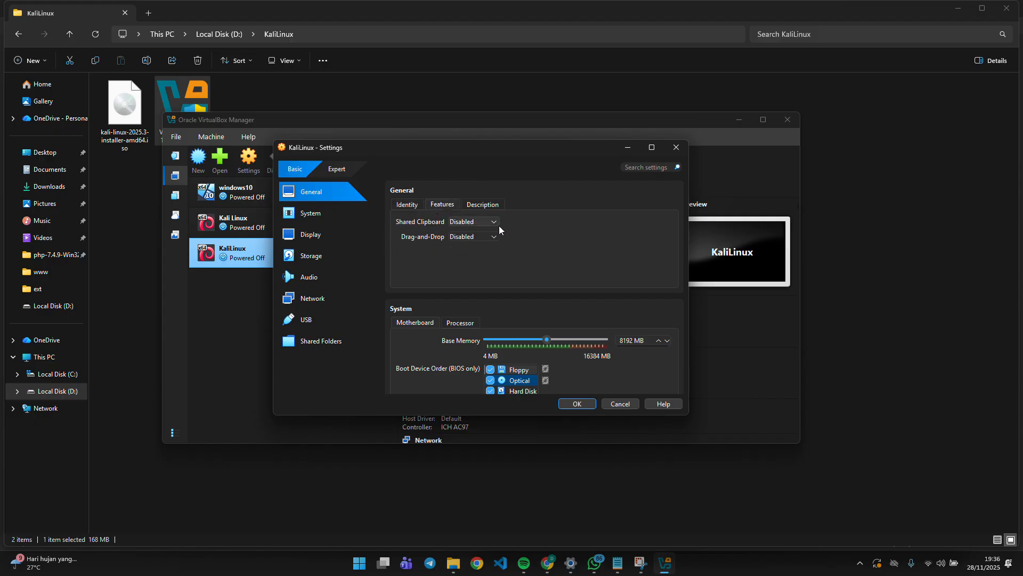
{"action": "left_click", "coordinate": [481, 224]}
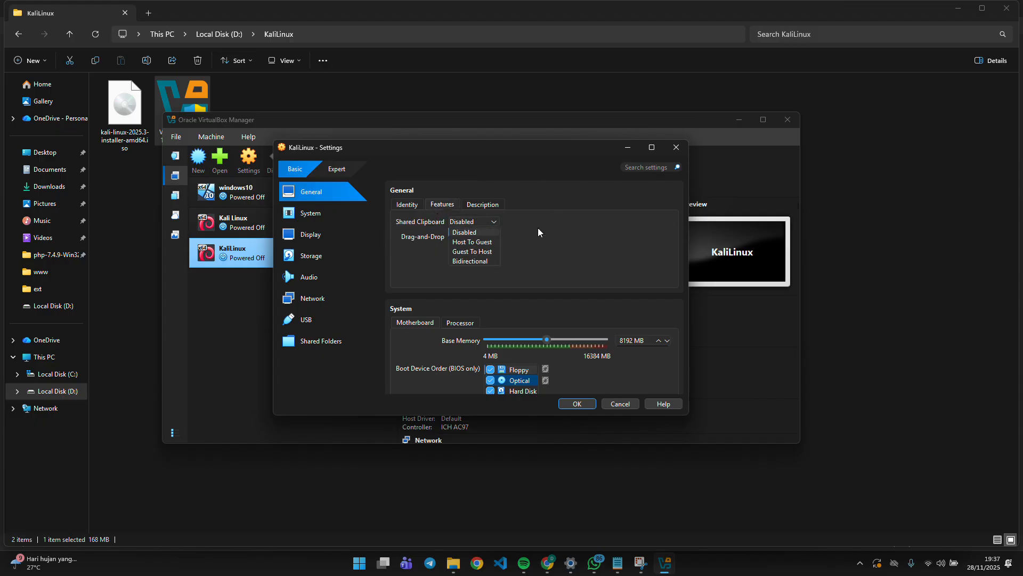
{"action": "left_click", "coordinate": [421, 228]}
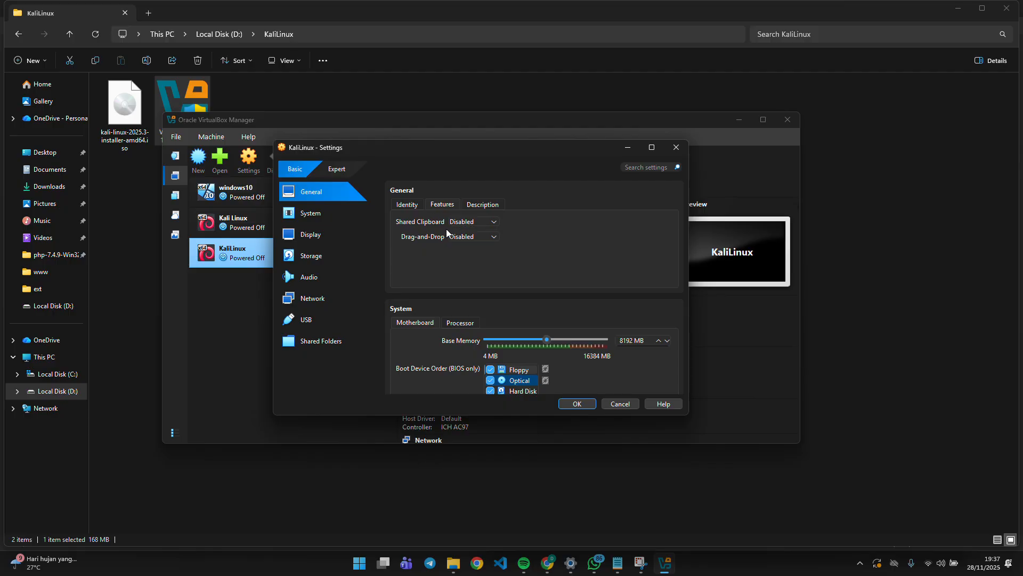
{"action": "left_click", "coordinate": [465, 222]}
{"action": "left_click", "coordinate": [476, 263]}
{"action": "left_click", "coordinate": [465, 239]}
{"action": "left_click", "coordinate": [478, 276]}
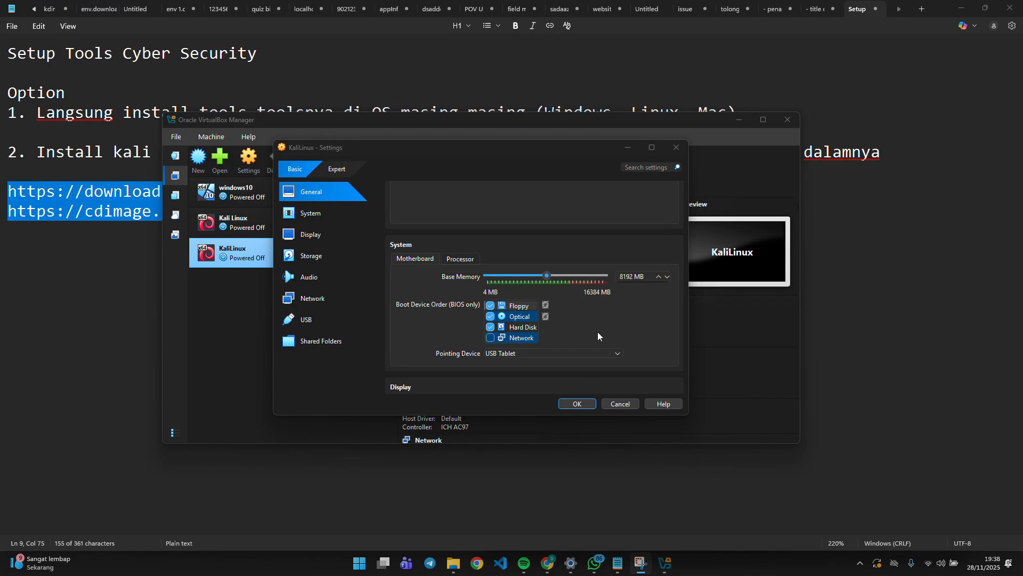
Raise the KaliLinux VM's video memory to 128 MB, then select the empty IDE optical drive in Storage.
{"action": "scroll", "coordinate": [498, 267], "scroll_direction": "up", "scroll_amount": 2}
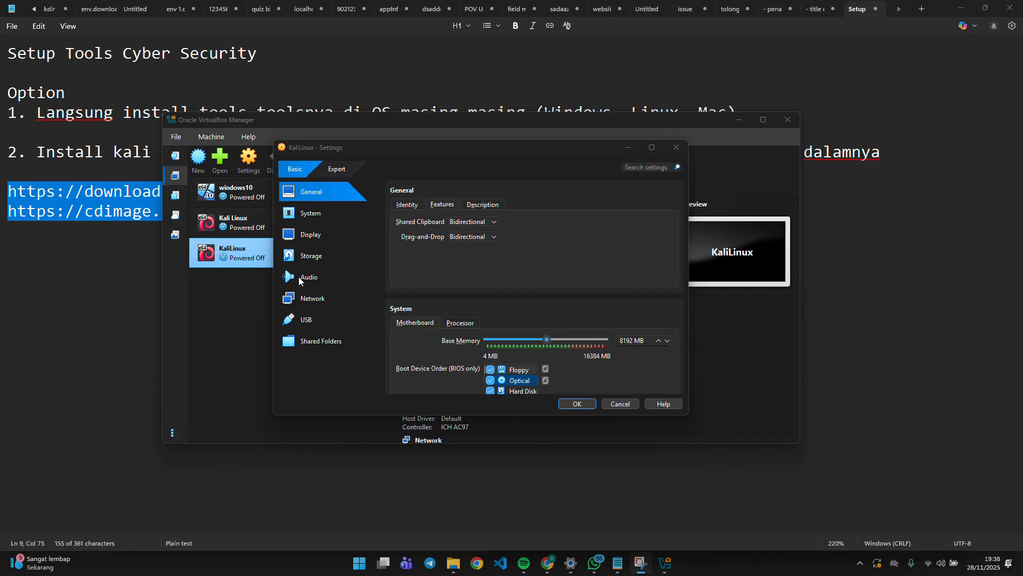
{"action": "left_click", "coordinate": [303, 240]}
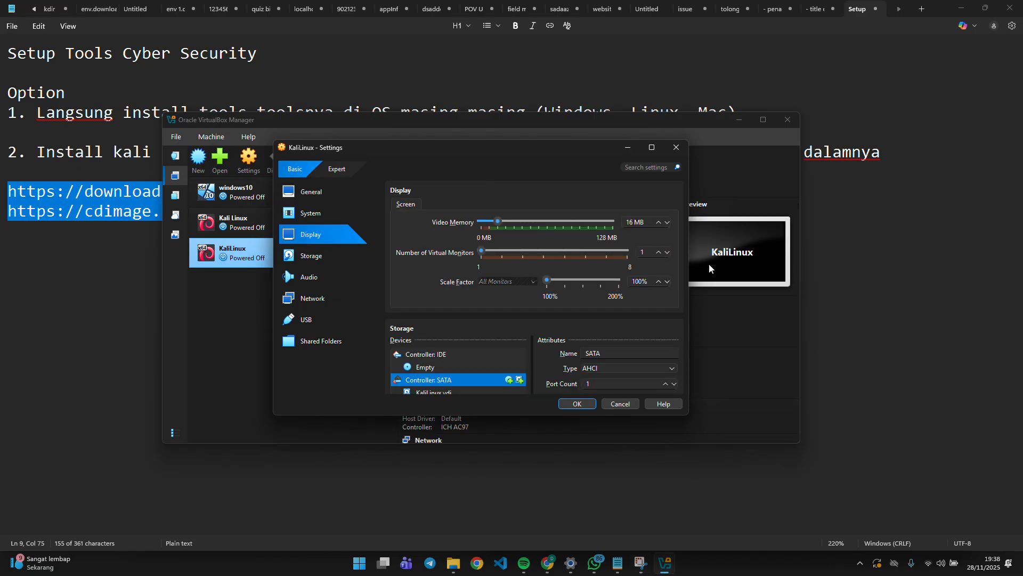
{"action": "left_click_drag", "start_coordinate": [498, 221], "coordinate": [629, 224]}
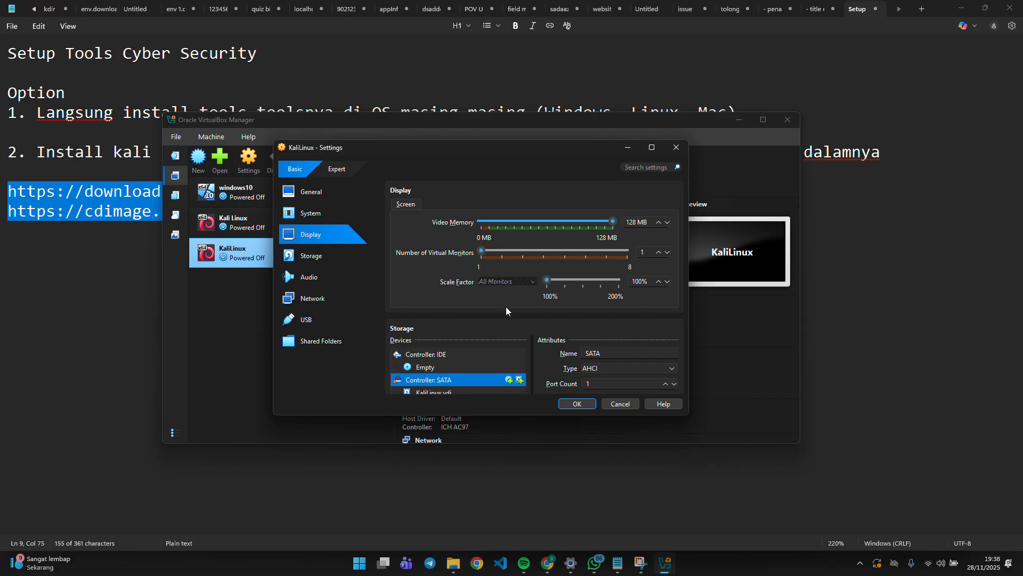
{"action": "left_click", "coordinate": [334, 263]}
{"action": "left_click", "coordinate": [429, 229]}
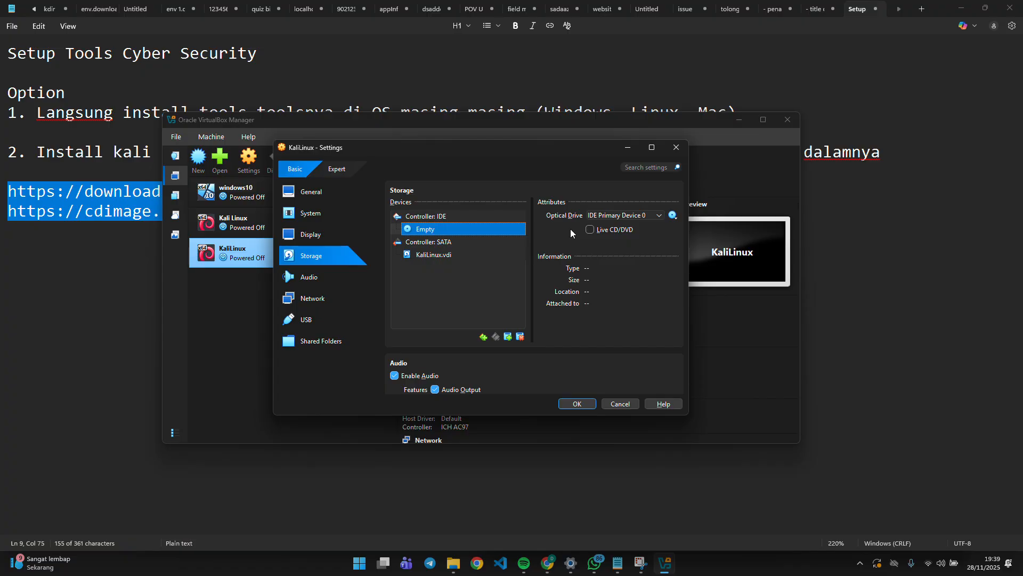
Keep the optical drive on IDE Primary Device 0 and choose to insert a disk file.
{"action": "left_click", "coordinate": [643, 216]}
{"action": "left_click", "coordinate": [653, 210]}
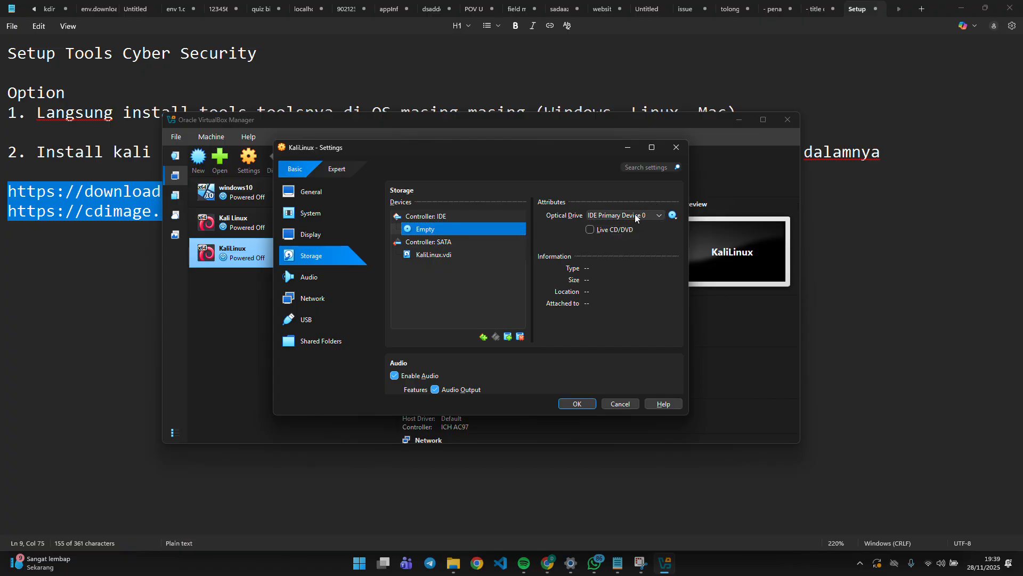
{"action": "left_click", "coordinate": [673, 215]}
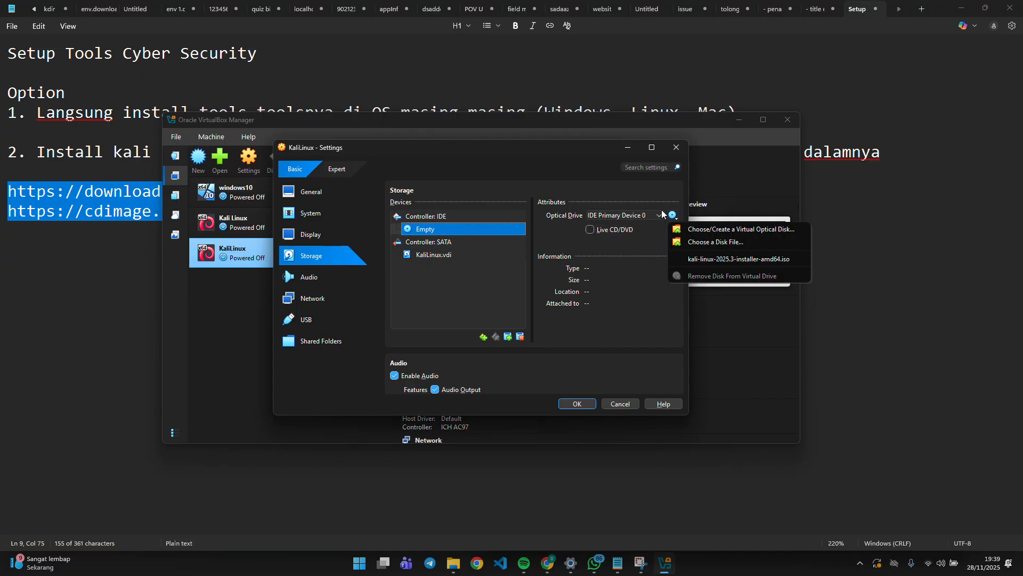
{"action": "left_click", "coordinate": [660, 224]}
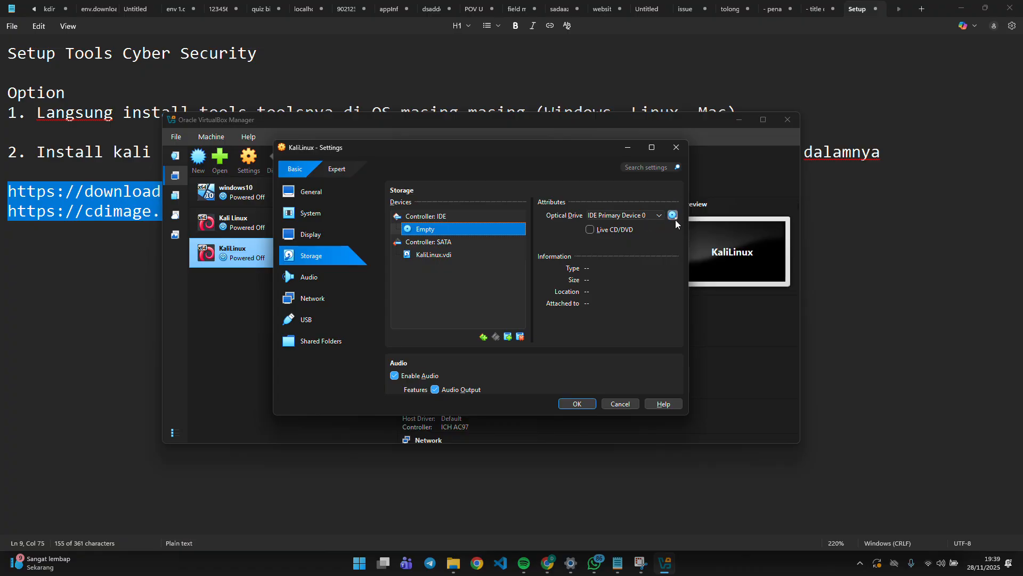
{"action": "left_click", "coordinate": [674, 217]}
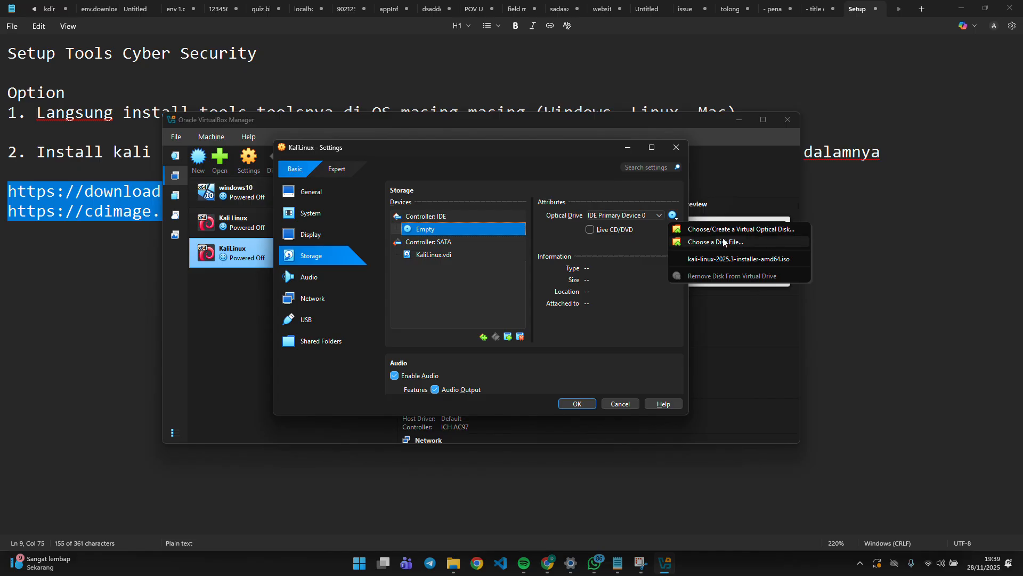
{"action": "left_click", "coordinate": [727, 243]}
Browse to D:\KaliLinux and load kali-linux-2025.3-installer-amd64.iso into the optical drive.
{"action": "scroll", "coordinate": [319, 328], "scroll_direction": "down", "scroll_amount": 5}
{"action": "left_click", "coordinate": [322, 328]}
{"action": "left_click", "coordinate": [323, 346]}
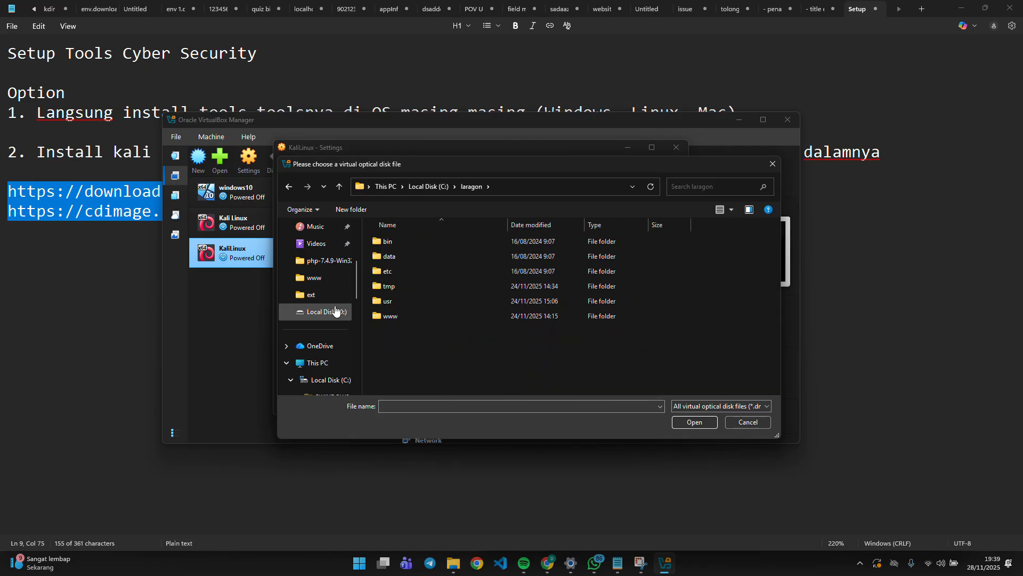
{"action": "left_click", "coordinate": [290, 278]}
{"action": "left_click", "coordinate": [326, 345]}
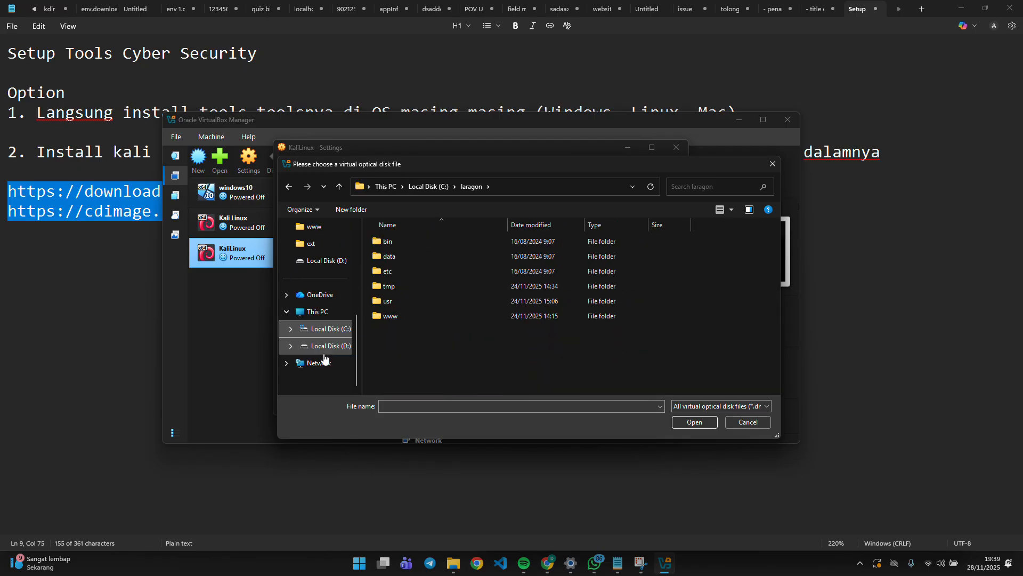
{"action": "scroll", "coordinate": [523, 343], "scroll_direction": "down", "scroll_amount": 2}
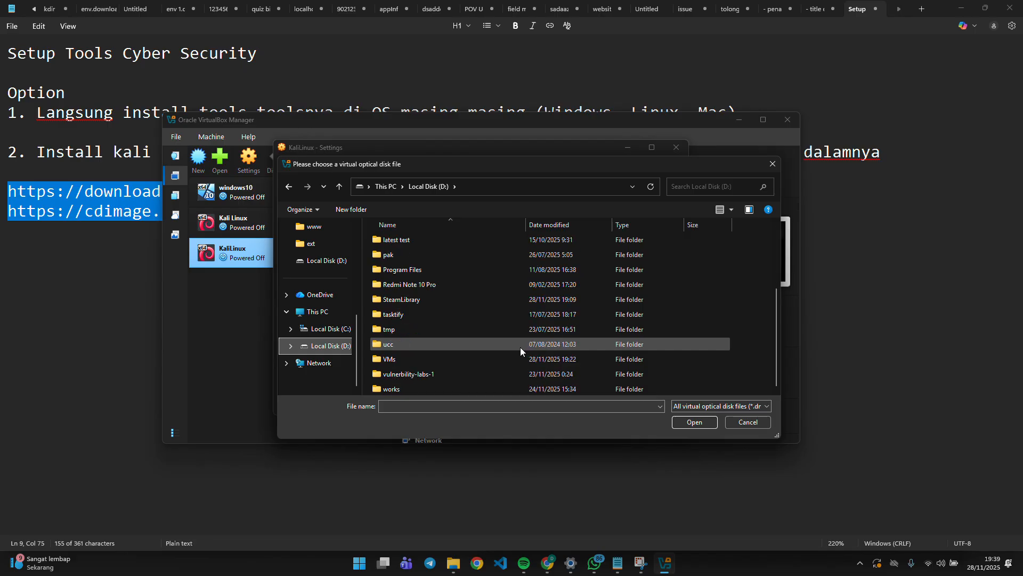
{"action": "scroll", "coordinate": [520, 347], "scroll_direction": "up", "scroll_amount": 2}
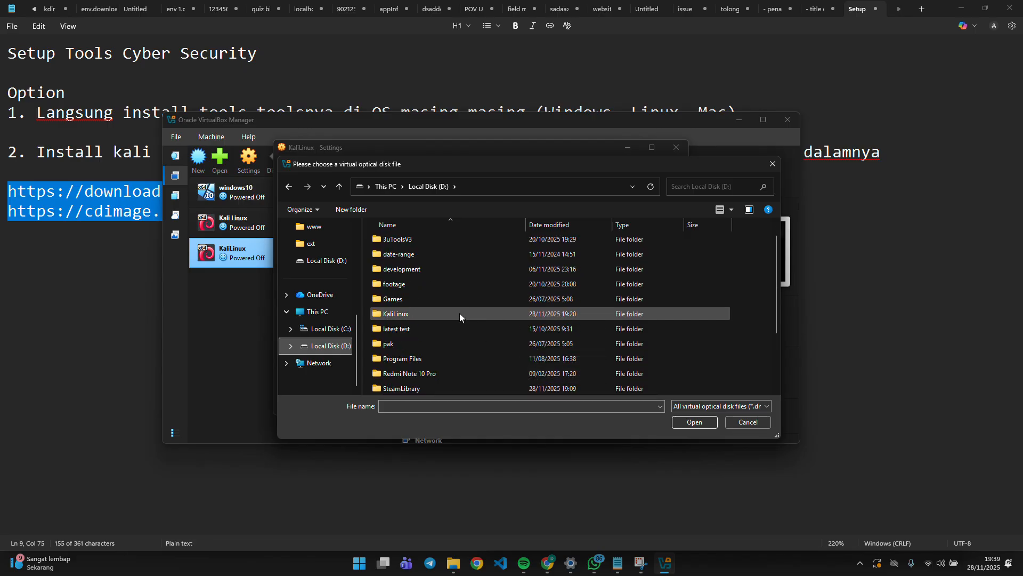
{"action": "double_click", "coordinate": [460, 314]}
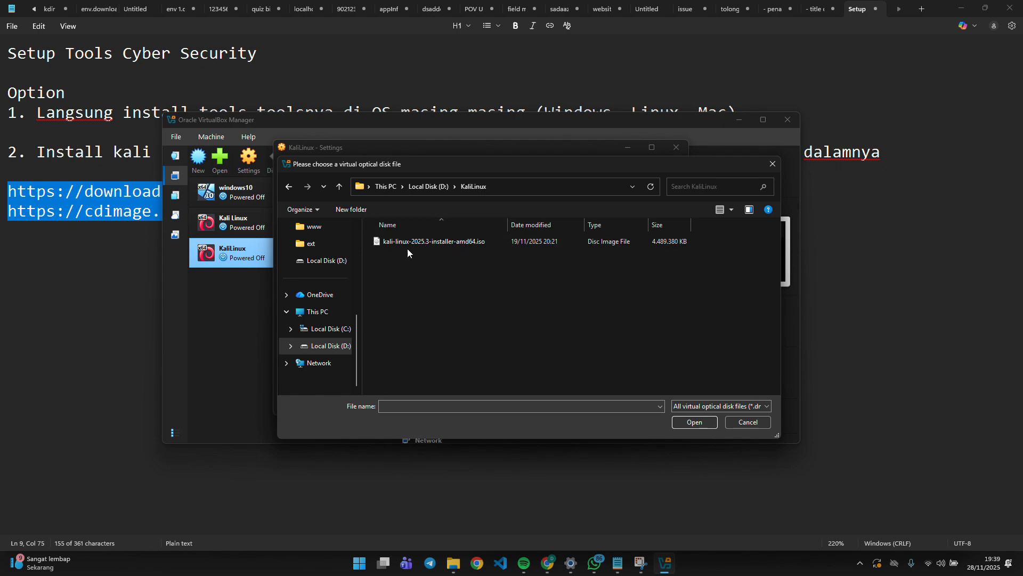
{"action": "left_click", "coordinate": [475, 244]}
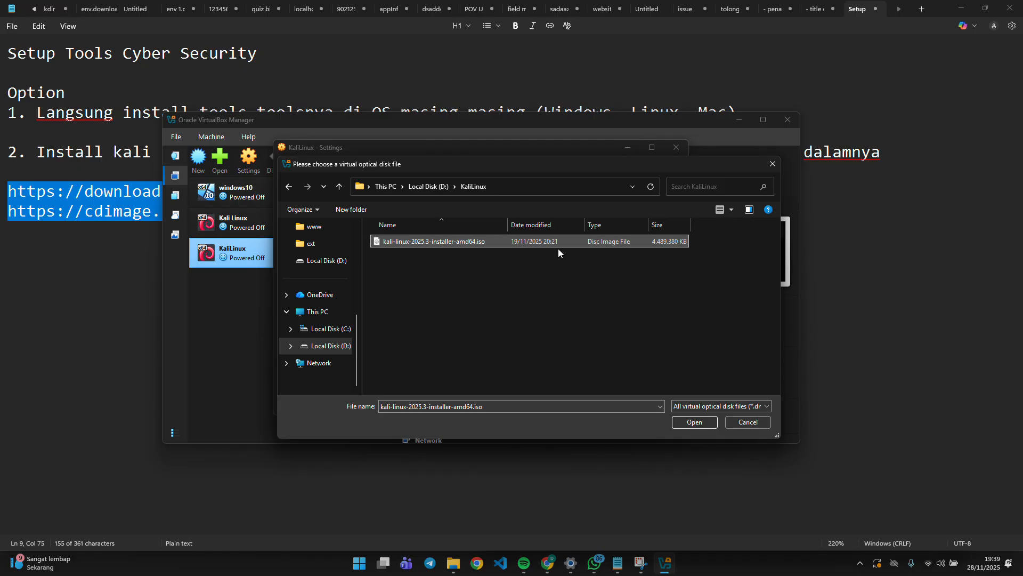
{"action": "double_click", "coordinate": [464, 245]}
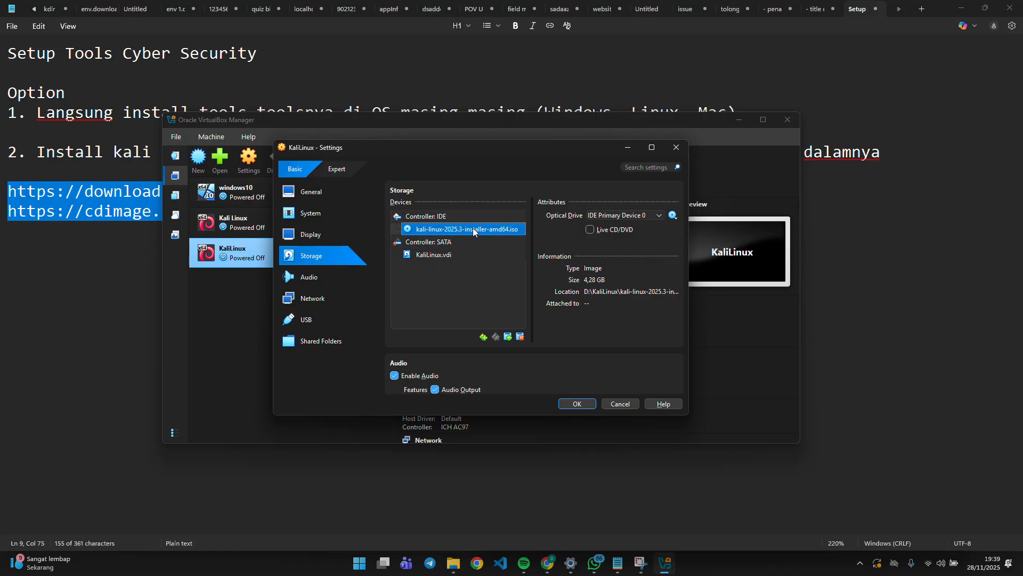
Set the network adapter to Bridged Adapter on Intel(R) Wi-Fi 6 AX201 160MHz.
{"action": "left_click", "coordinate": [305, 302]}
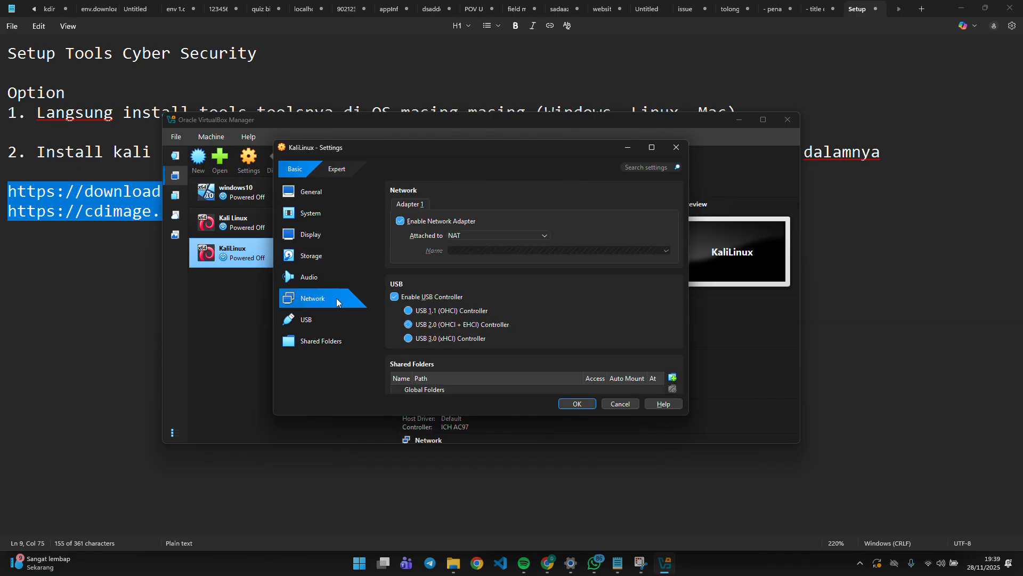
{"action": "left_click", "coordinate": [503, 234]}
{"action": "left_click", "coordinate": [507, 255]}
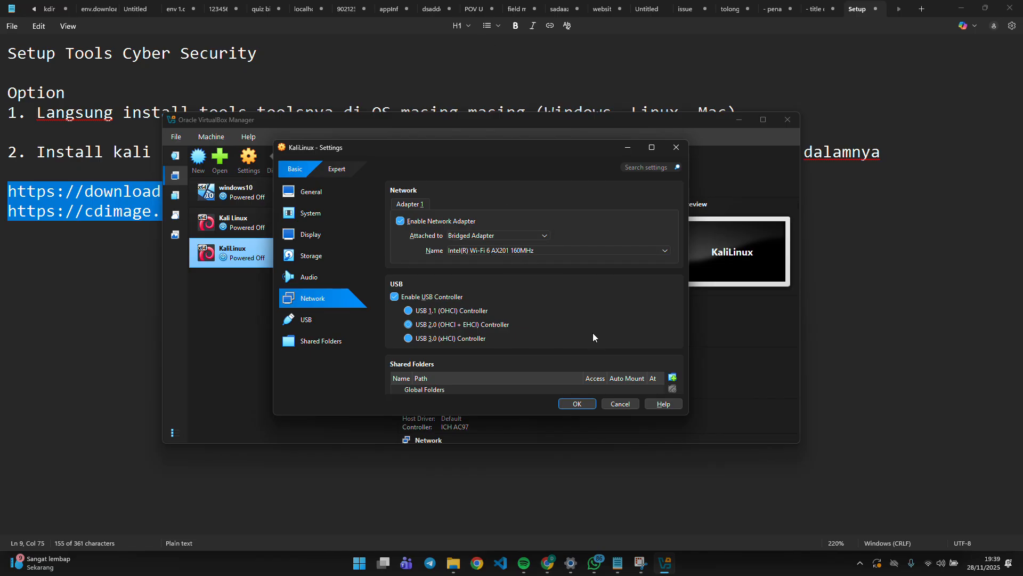
{"action": "left_click", "coordinate": [514, 233]}
{"action": "left_click", "coordinate": [501, 255]}
{"action": "left_click", "coordinate": [548, 250]}
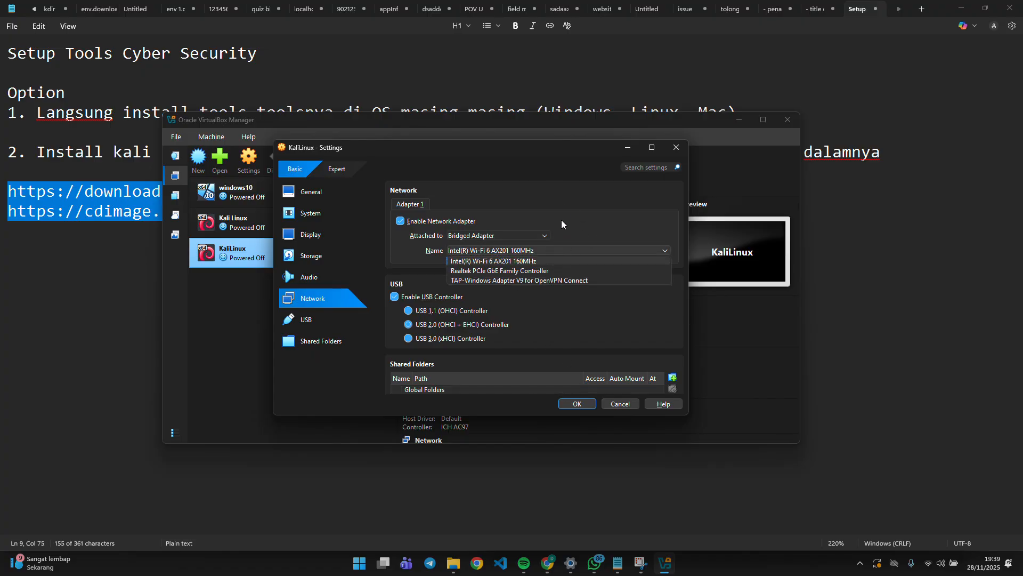
{"action": "left_click", "coordinate": [507, 262]}
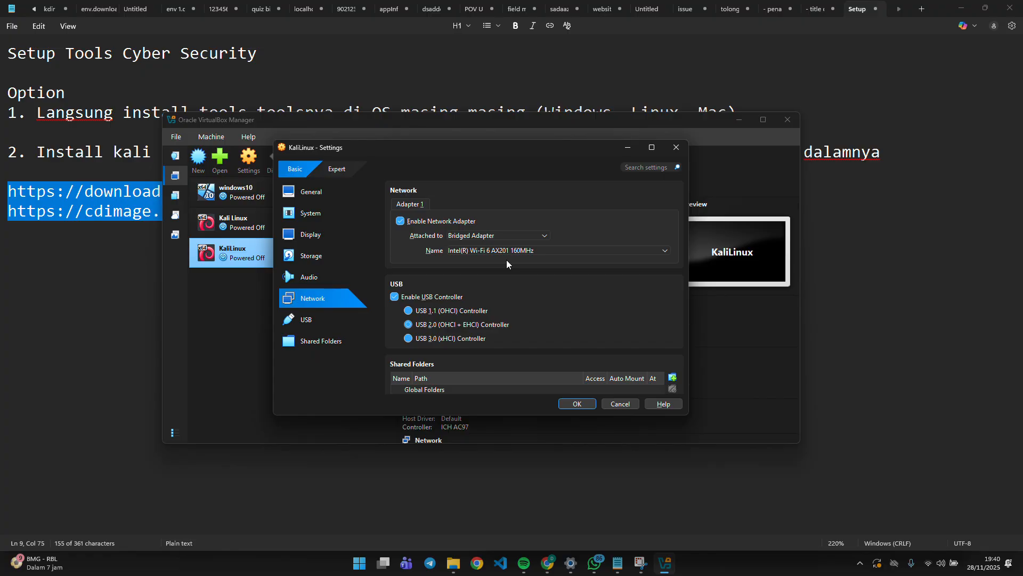
Save the VM settings and start the KaliLinux virtual machine.
{"action": "scroll", "coordinate": [562, 291], "scroll_direction": "down", "scroll_amount": 2}
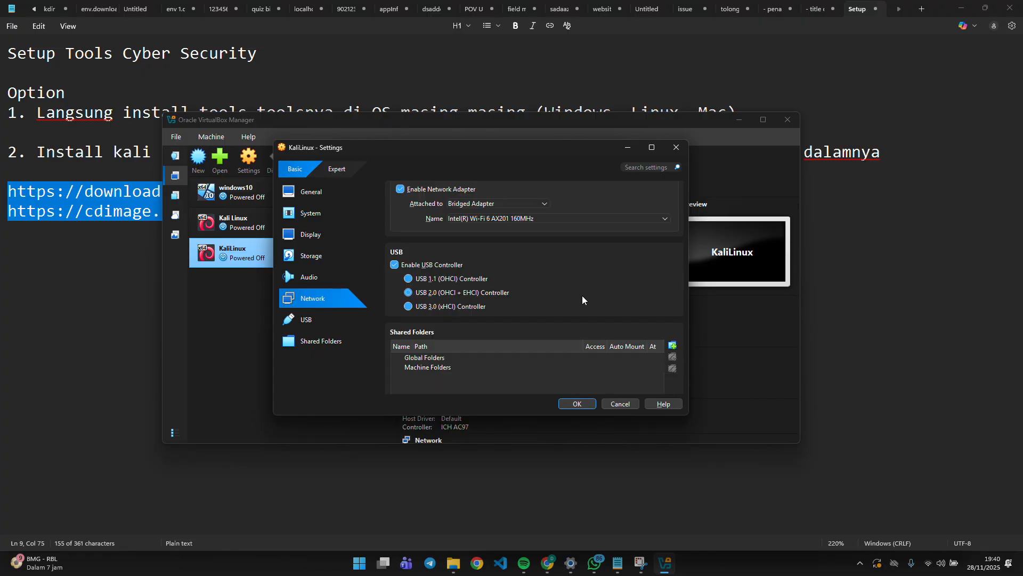
{"action": "left_click", "coordinate": [579, 403]}
{"action": "left_click", "coordinate": [312, 162]}
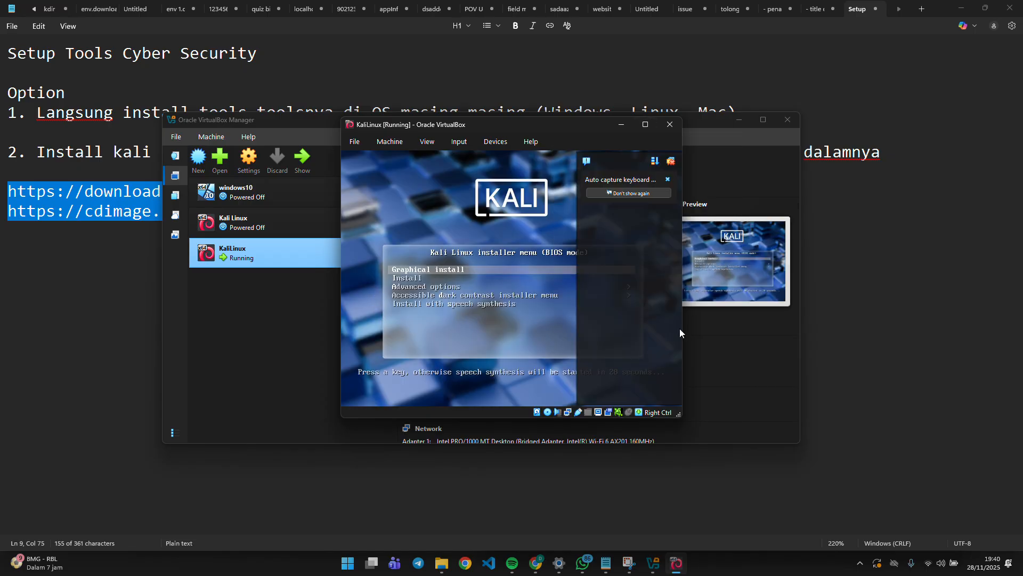
Maximize the KaliLinux VM window and leave the boot menu highlight on Graphical install.
{"action": "left_click", "coordinate": [644, 124]}
{"action": "key", "text": "Down"}
{"action": "key", "text": "Up"}
{"action": "key", "text": "Down"}
{"action": "key", "text": "Up"}
{"action": "key", "text": "Down"}
{"action": "key", "text": "Up"}
{"action": "key", "text": "Down"}
{"action": "key", "text": "Up"}
{"action": "key", "text": "Down"}
{"action": "key", "text": "Down"}
{"action": "key", "text": "Up"}
{"action": "key", "text": "Up"}
{"action": "key", "text": "Down"}
{"action": "key", "text": "Up"}
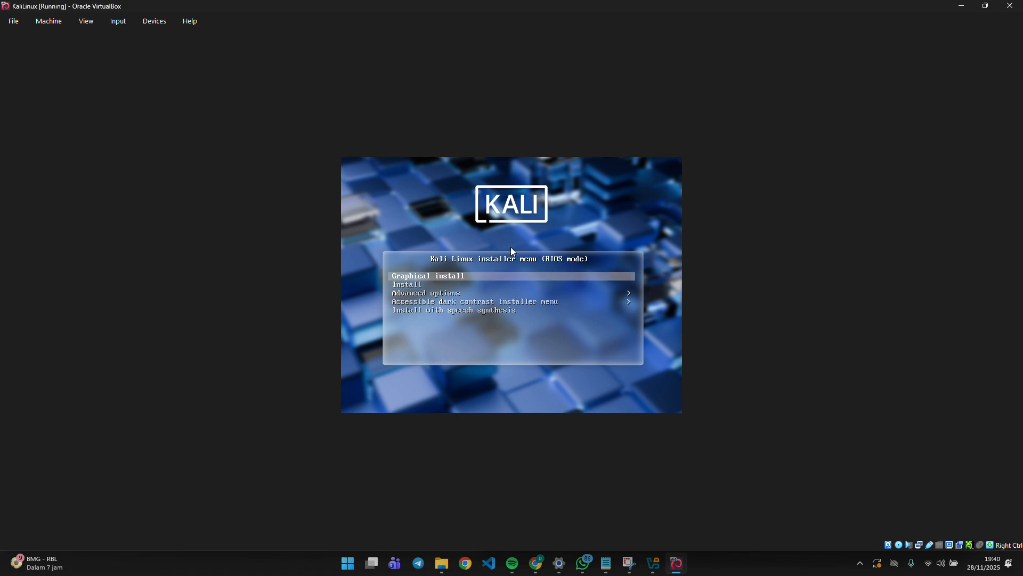
Launch Graphical install and keep English as the installer language.
{"action": "key", "text": "Return"}
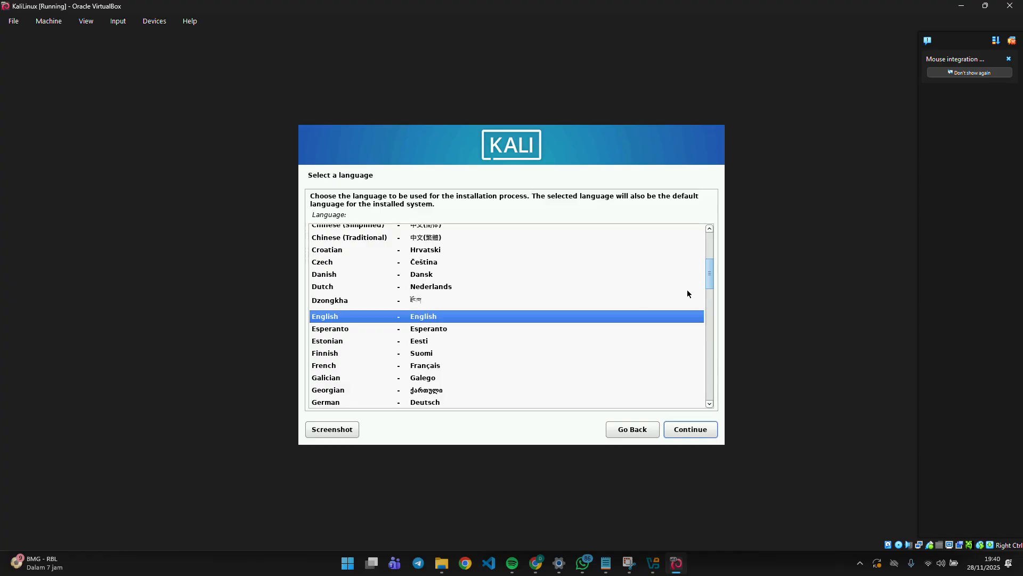
{"action": "left_click_drag", "start_coordinate": [710, 278], "coordinate": [709, 316]}
{"action": "left_click", "coordinate": [428, 271]}
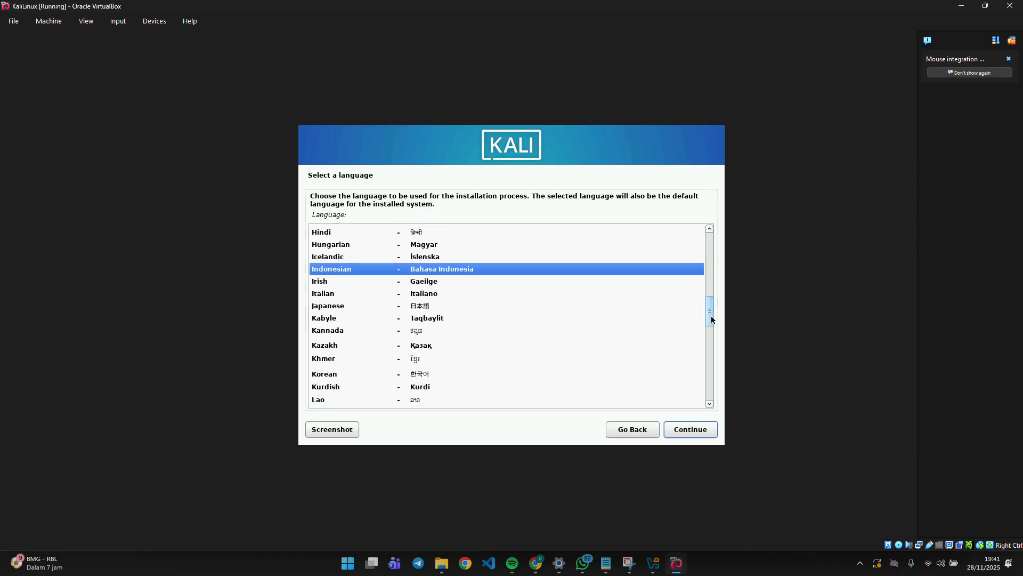
{"action": "left_click_drag", "start_coordinate": [710, 318], "coordinate": [708, 288]}
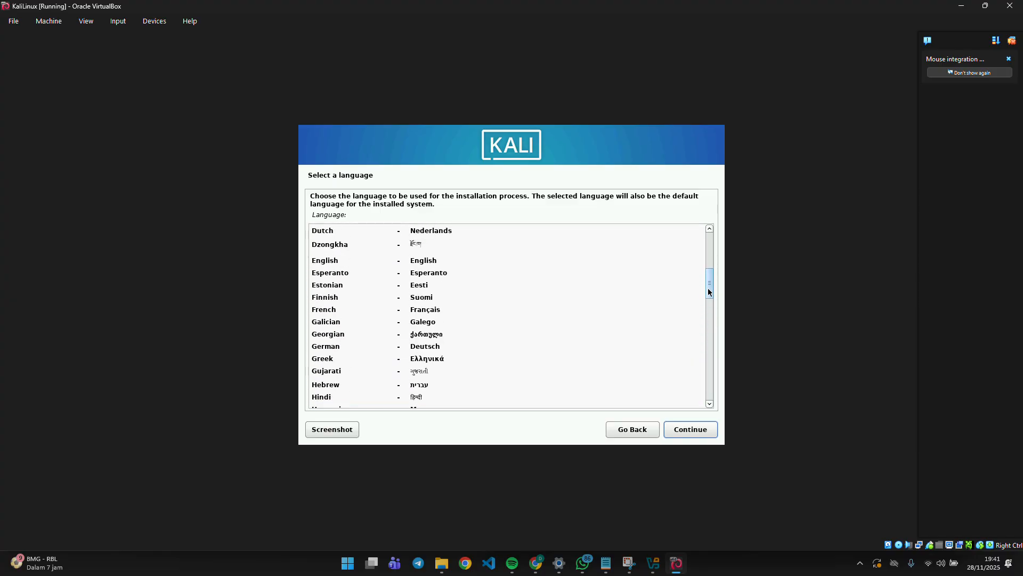
{"action": "left_click", "coordinate": [412, 260]}
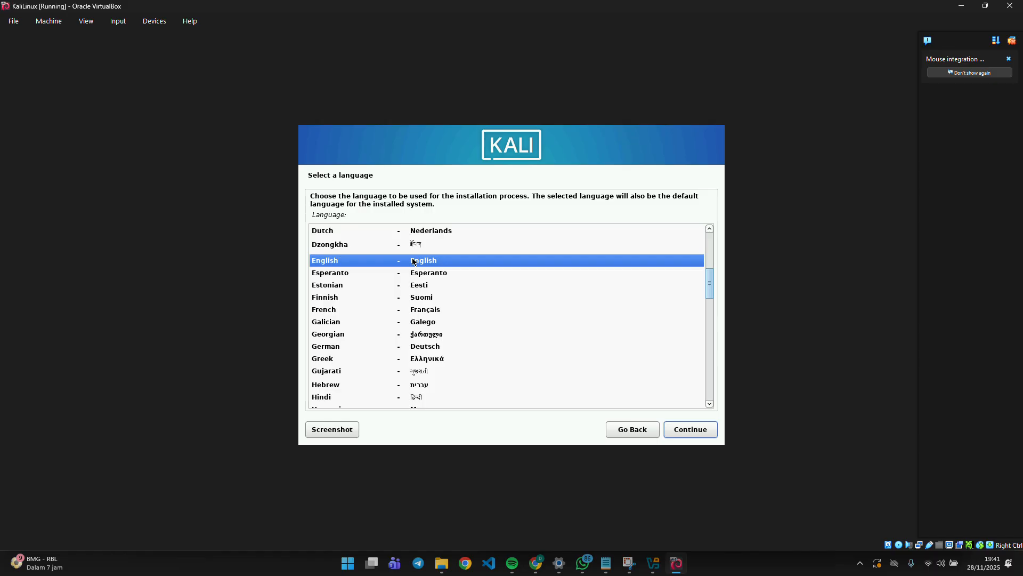
{"action": "left_click", "coordinate": [678, 432]}
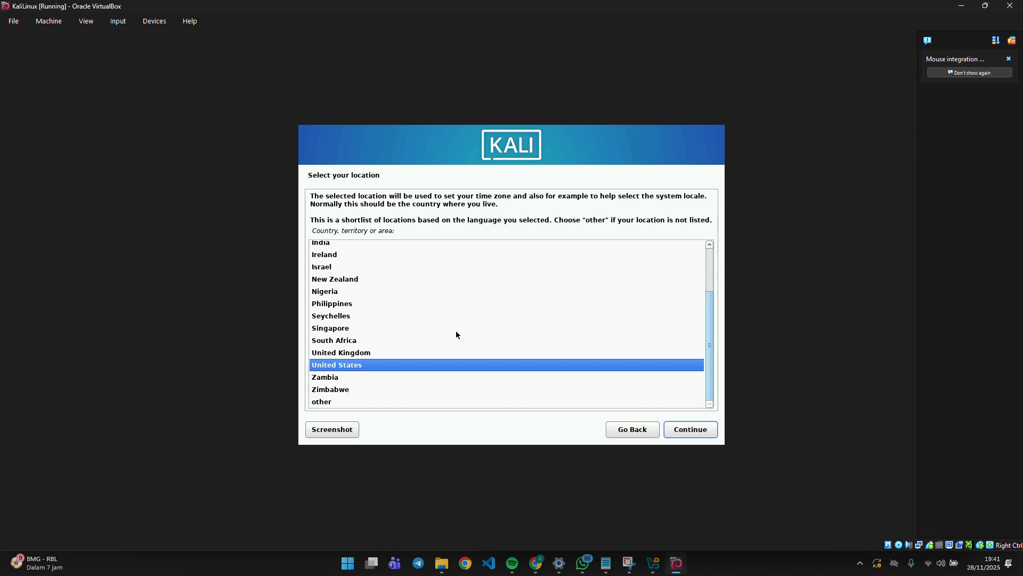
Set the location to Indonesia via other > Asia and keep the en_US.UTF-8 locale.
{"action": "scroll", "coordinate": [462, 337], "scroll_direction": "up", "scroll_amount": 2}
{"action": "scroll", "coordinate": [497, 296], "scroll_direction": "down", "scroll_amount": 2}
{"action": "left_click", "coordinate": [344, 399]}
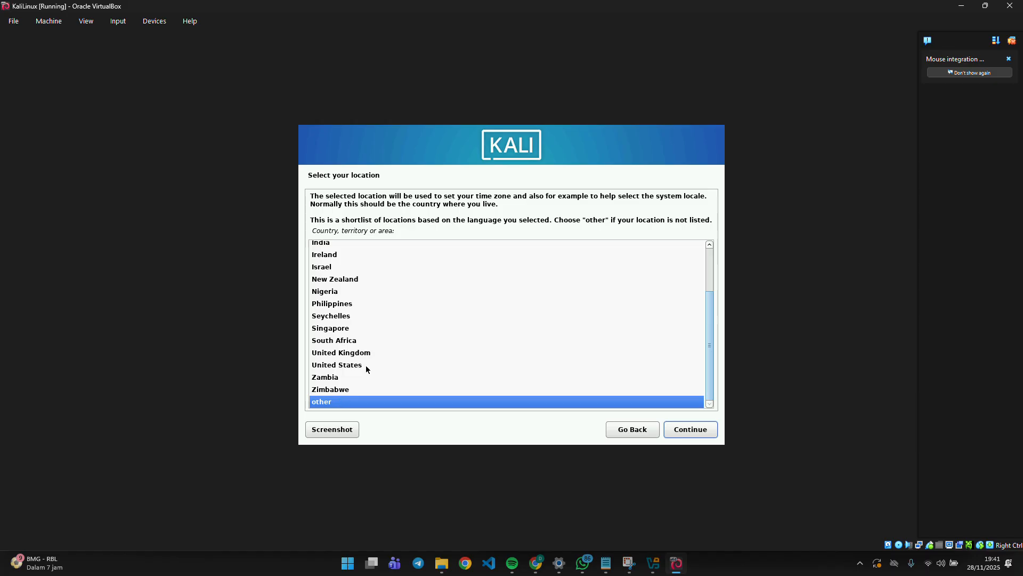
{"action": "scroll", "coordinate": [380, 363], "scroll_direction": "up", "scroll_amount": 2}
{"action": "scroll", "coordinate": [370, 343], "scroll_direction": "down", "scroll_amount": 2}
{"action": "left_click", "coordinate": [691, 430]}
{"action": "left_click", "coordinate": [339, 273]}
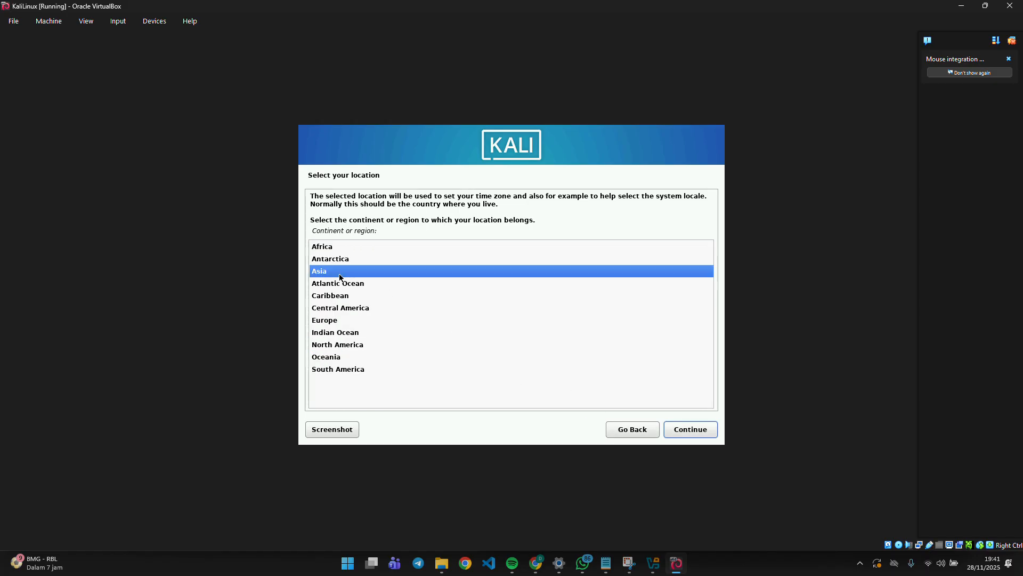
{"action": "left_click", "coordinate": [690, 429]}
{"action": "scroll", "coordinate": [409, 325], "scroll_direction": "down", "scroll_amount": 1}
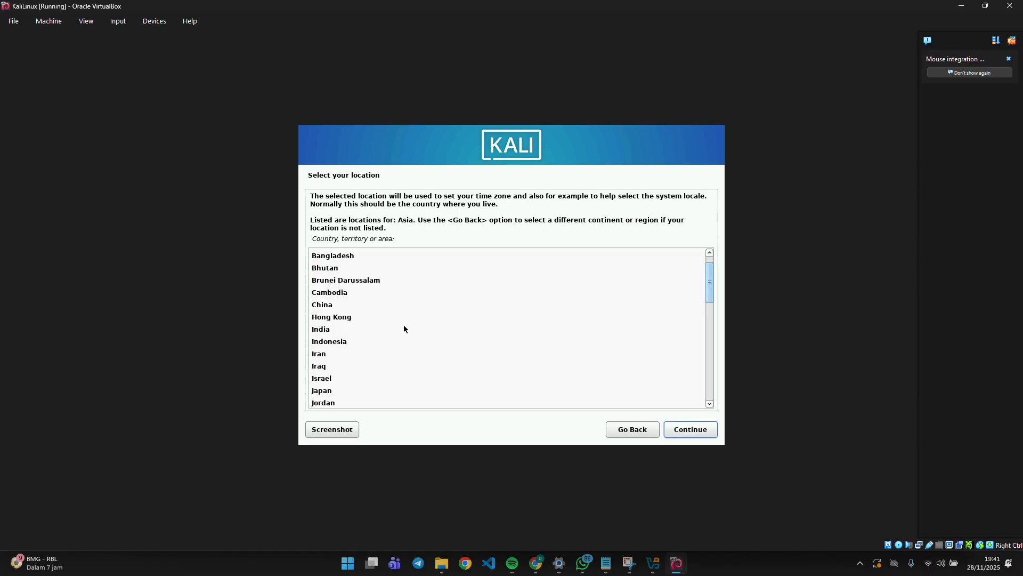
{"action": "left_click", "coordinate": [328, 343]}
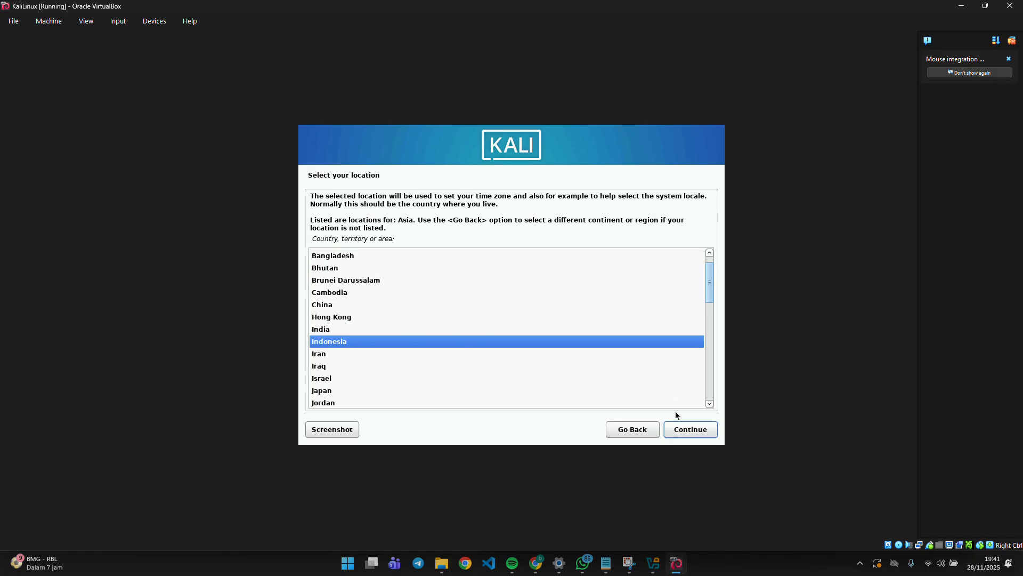
{"action": "left_click", "coordinate": [693, 432]}
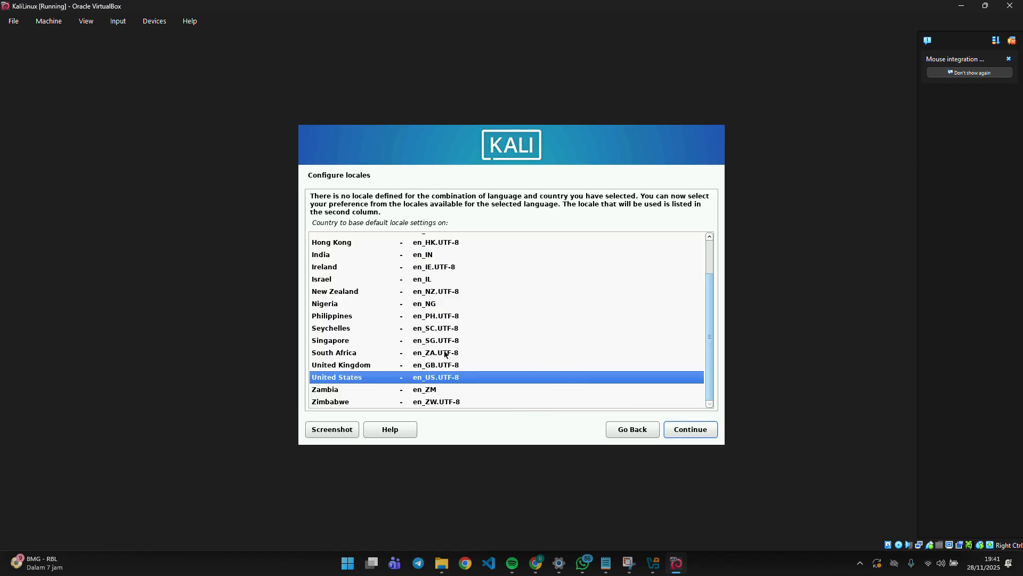
{"action": "left_click", "coordinate": [690, 429]}
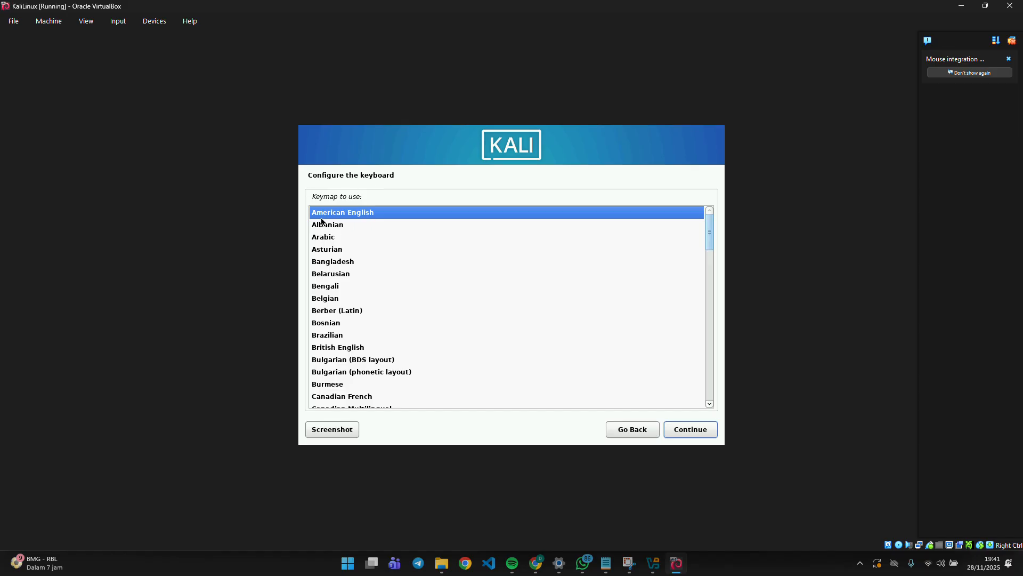
Keep the American English keyboard, set hostname to kali, and clear the prefilled domain name.
{"action": "left_click", "coordinate": [692, 429]}
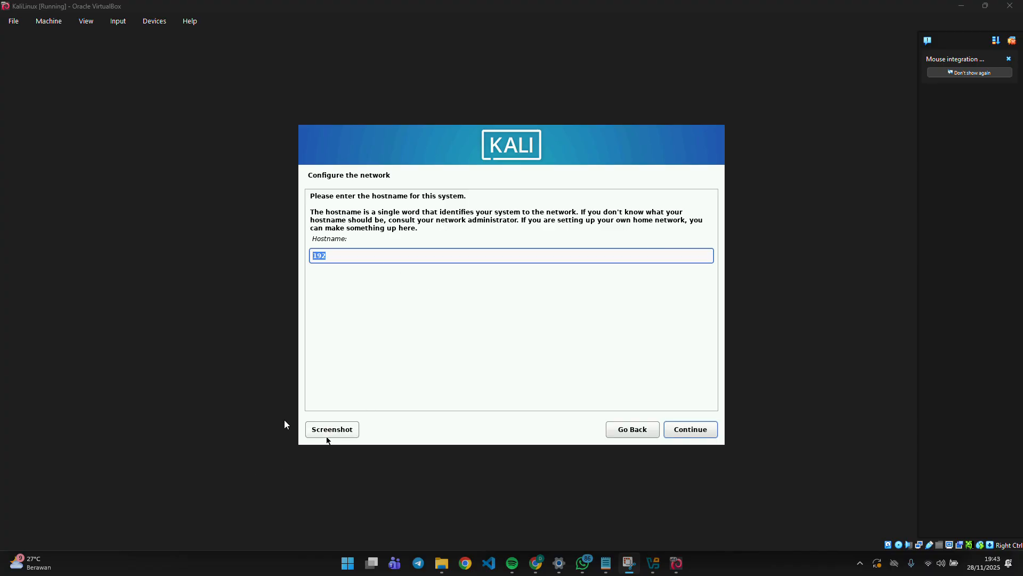
{"action": "left_click", "coordinate": [359, 255]}
{"action": "key", "text": "BackSpace"}
{"action": "key", "text": "BackSpace"}
{"action": "key", "text": "BackSpace"}
{"action": "type", "text": "kali"}
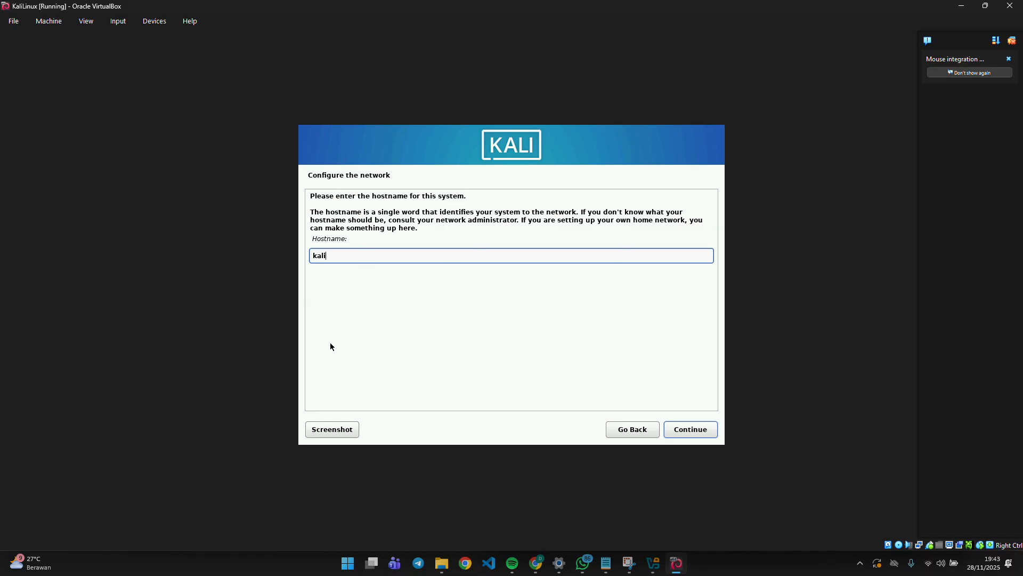
{"action": "left_click", "coordinate": [701, 430]}
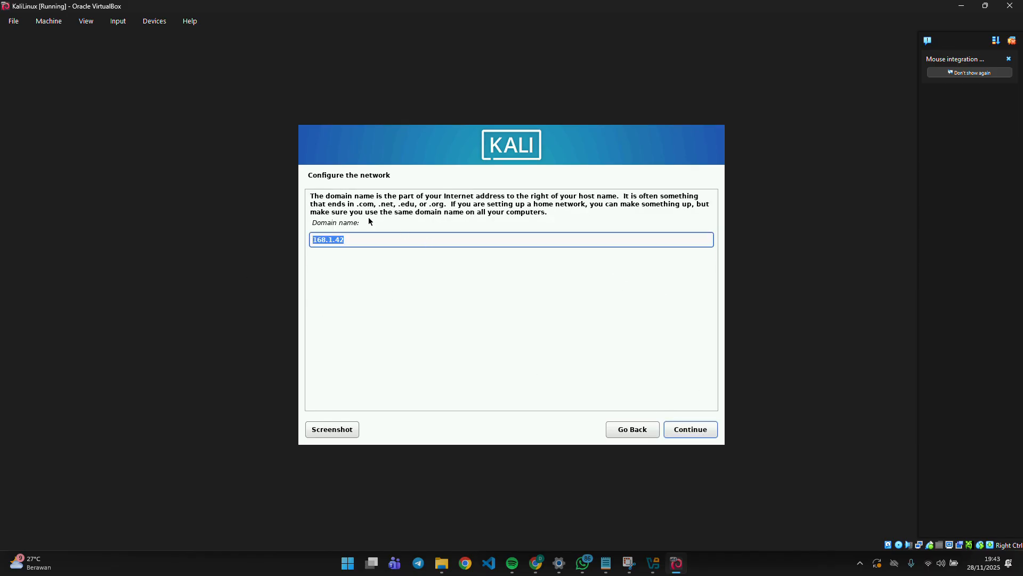
{"action": "key", "text": "BackSpace"}
Leave the domain blank, enter the user's full name, and accept the suggested username.
{"action": "left_click", "coordinate": [681, 429]}
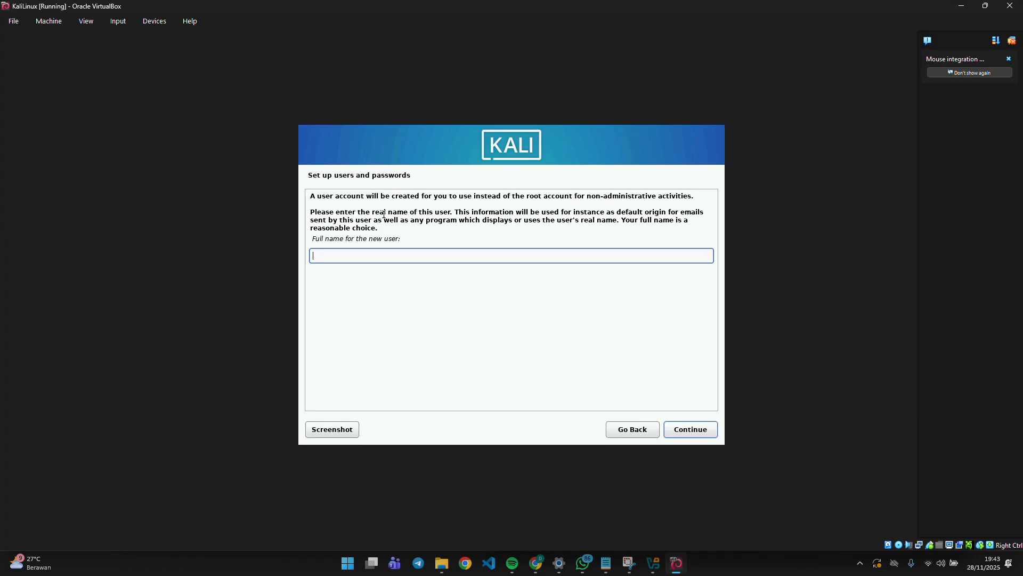
{"action": "type", "text": "Dian"}
{"action": "key", "text": "BackSpace"}
{"action": "key", "text": "BackSpace"}
{"action": "key", "text": "BackSpace"}
{"action": "type", "text": "ian Setiawann"}
{"action": "key", "text": "BackSpace"}
{"action": "key", "text": "BackSpace"}
{"action": "key", "text": "BackSpace"}
{"action": "type", "text": "an"}
{"action": "left_click", "coordinate": [691, 429]}
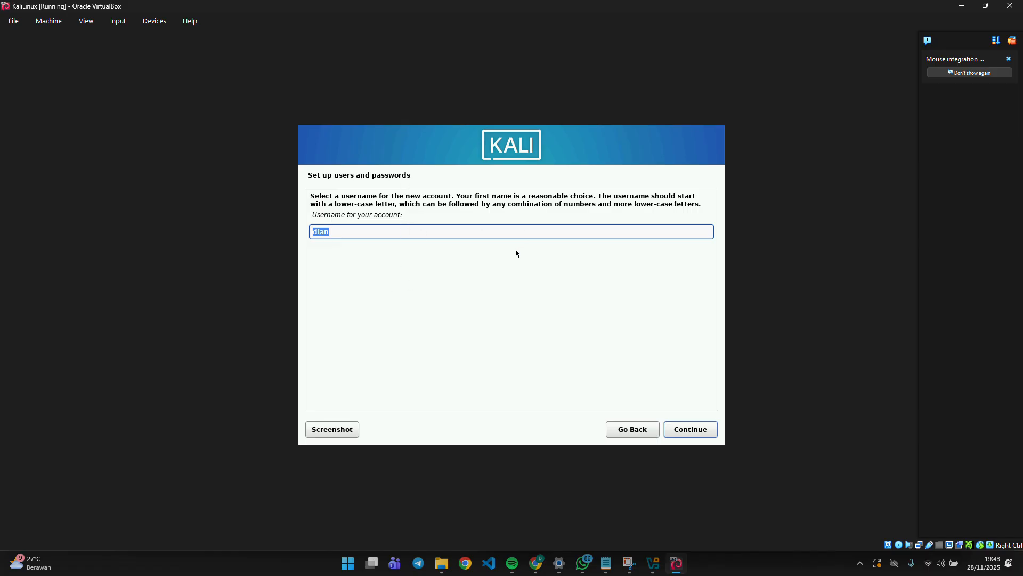
{"action": "left_click", "coordinate": [682, 429]}
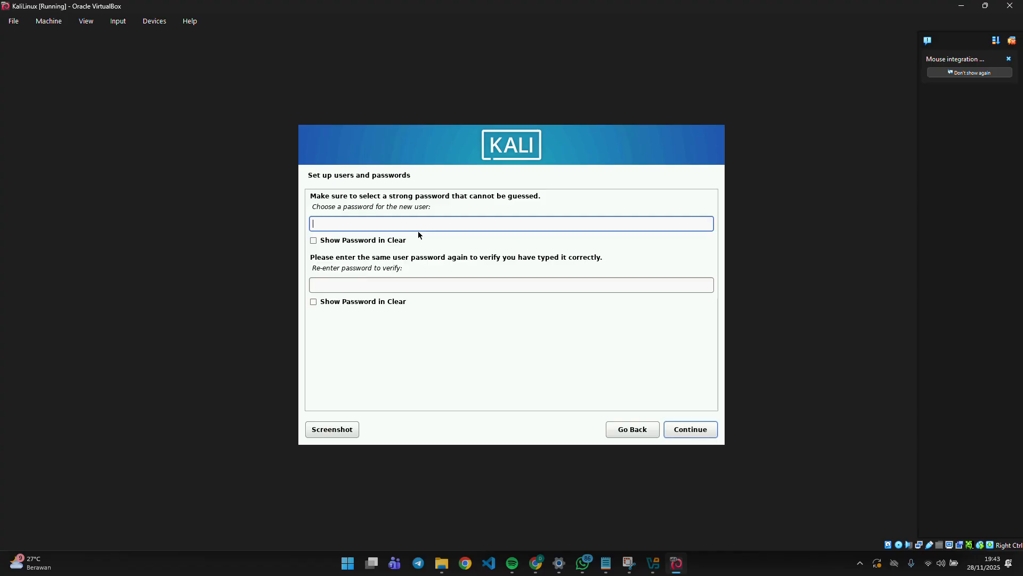
Enter the user password and re-enter it to verify.
{"action": "type", "text": "••••••"}
{"action": "left_click", "coordinate": [313, 240]}
{"action": "left_click", "coordinate": [335, 240]}
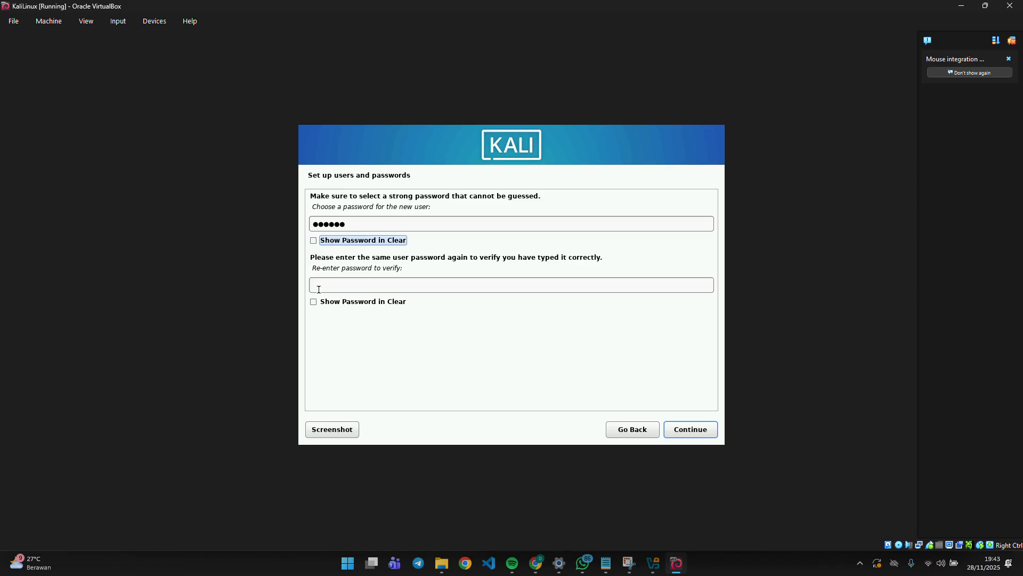
{"action": "left_click", "coordinate": [333, 284]}
{"action": "type", "text": "123456"}
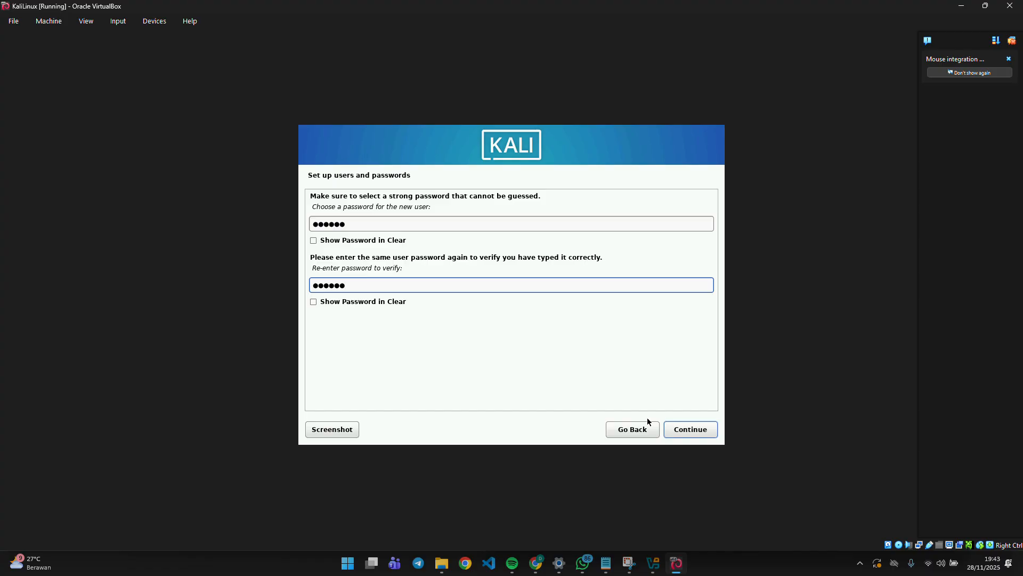
{"action": "left_click", "coordinate": [691, 428]}
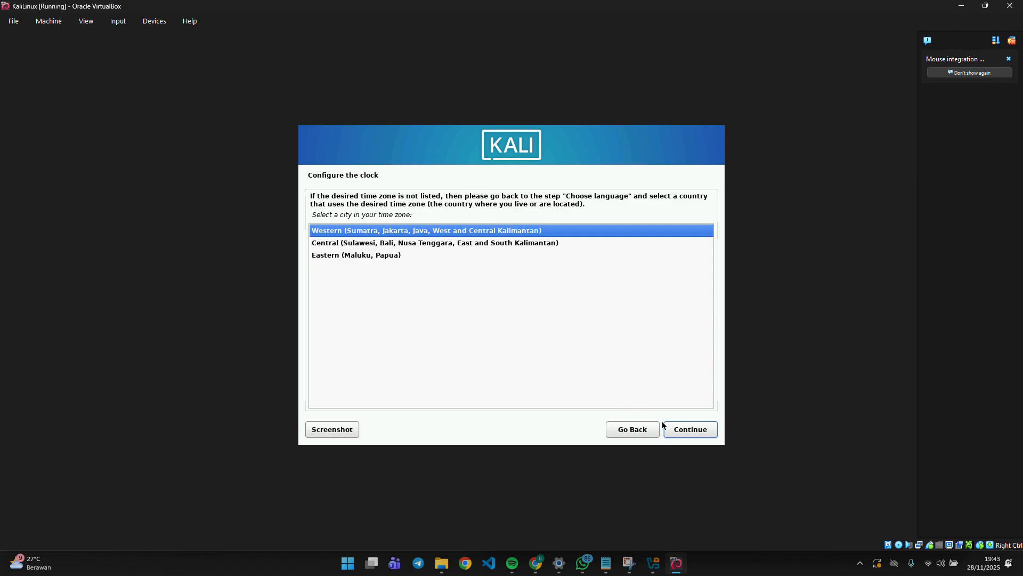
Keep Western time, guided-partition the 21.5 GB disk as one partition, and write the changes.
{"action": "left_click", "coordinate": [678, 428]}
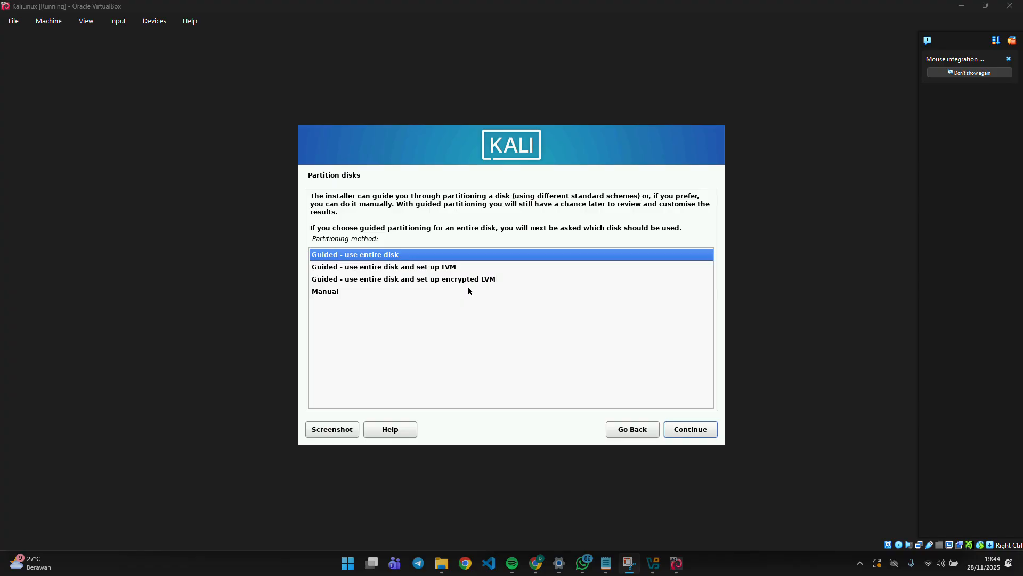
{"action": "left_click", "coordinate": [683, 436]}
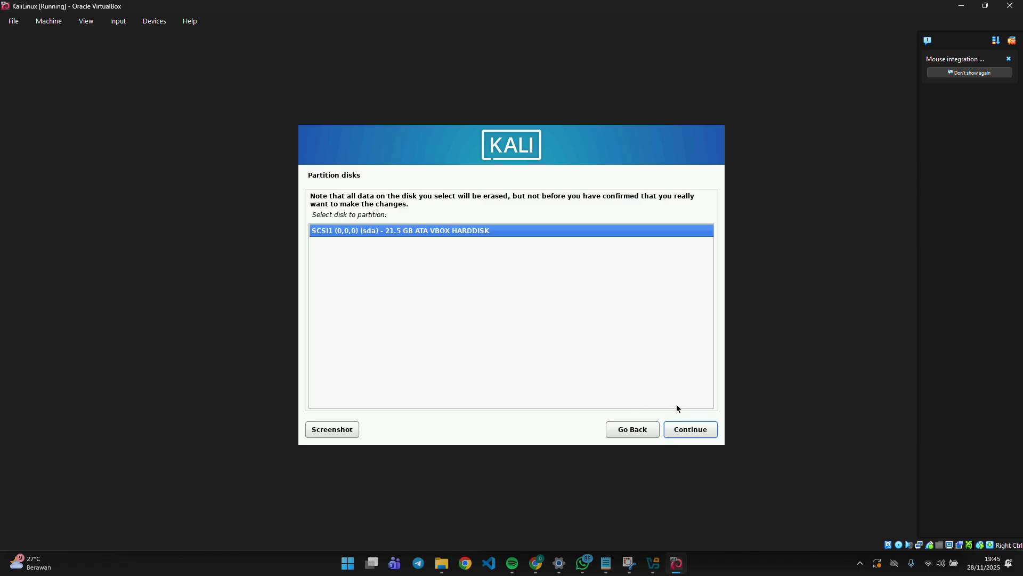
{"action": "left_click", "coordinate": [684, 436]}
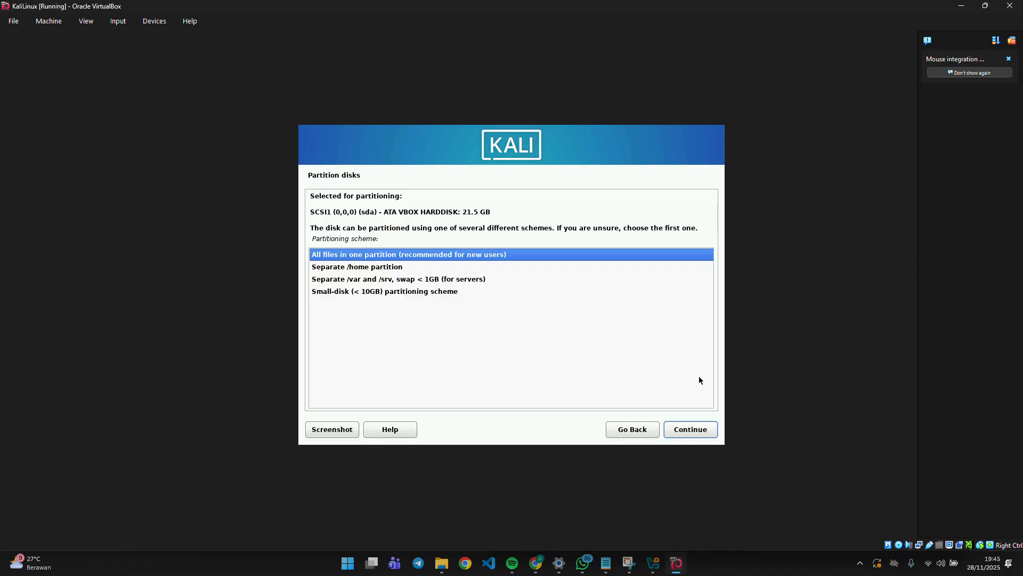
{"action": "left_click", "coordinate": [701, 434]}
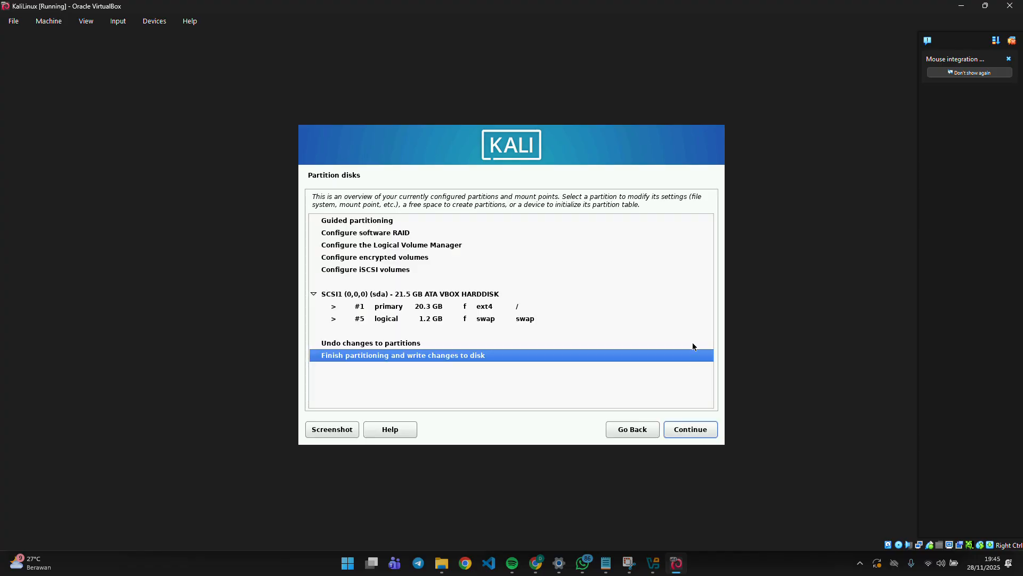
{"action": "left_click", "coordinate": [700, 434]}
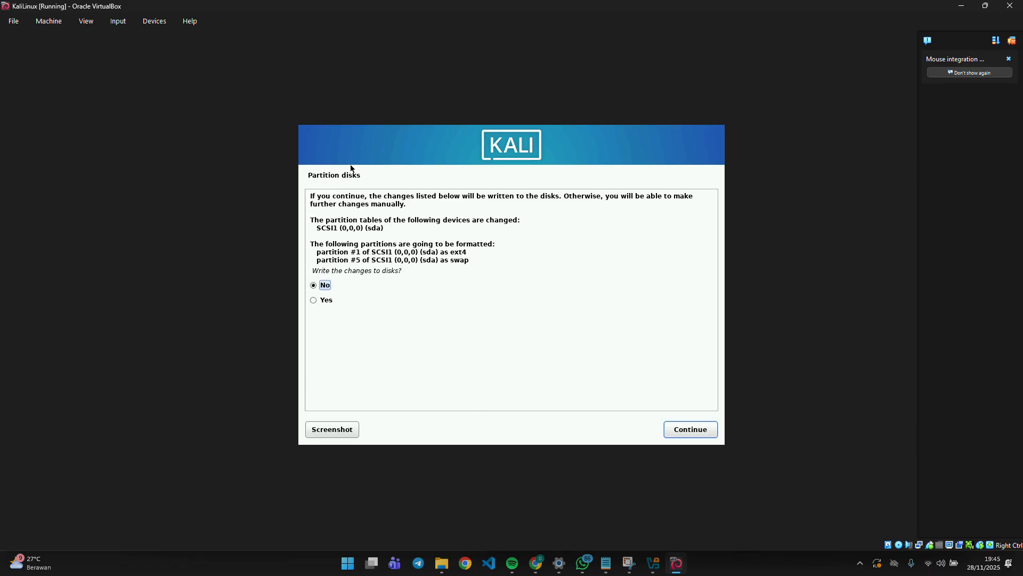
{"action": "left_click", "coordinate": [325, 300]}
{"action": "left_click", "coordinate": [687, 429]}
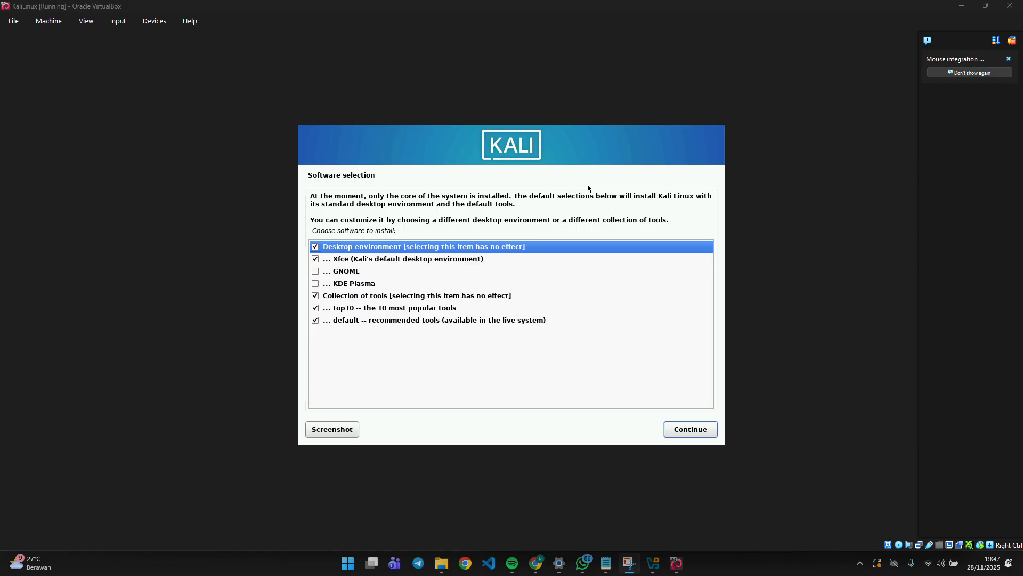
Install the default Xfce software selection and the GRUB boot loader on /dev/sda.
{"action": "left_click", "coordinate": [357, 259]}
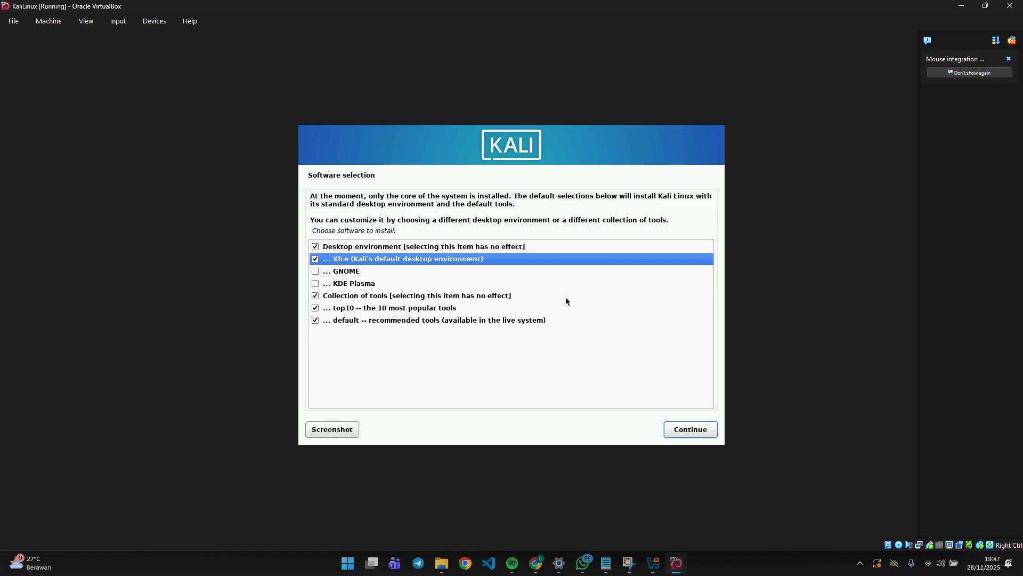
{"action": "left_click", "coordinate": [686, 432]}
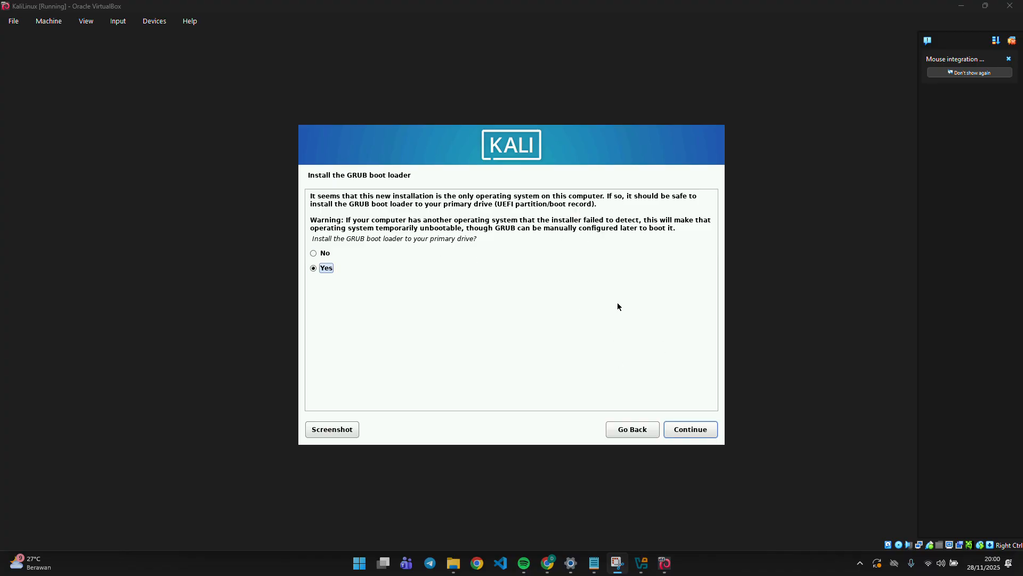
{"action": "left_click", "coordinate": [704, 433]}
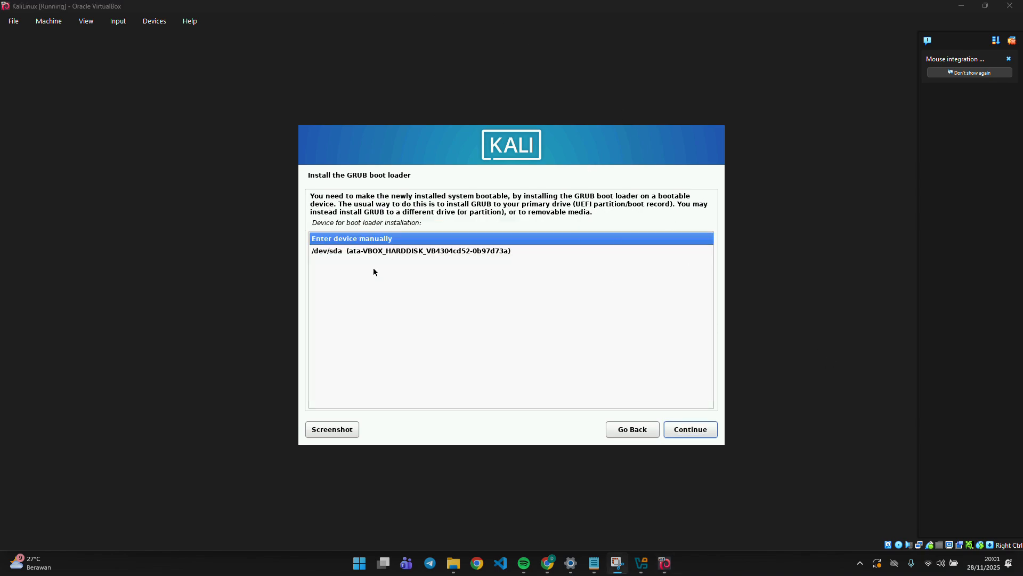
{"action": "left_click", "coordinate": [679, 435]}
{"action": "left_click", "coordinate": [642, 430]}
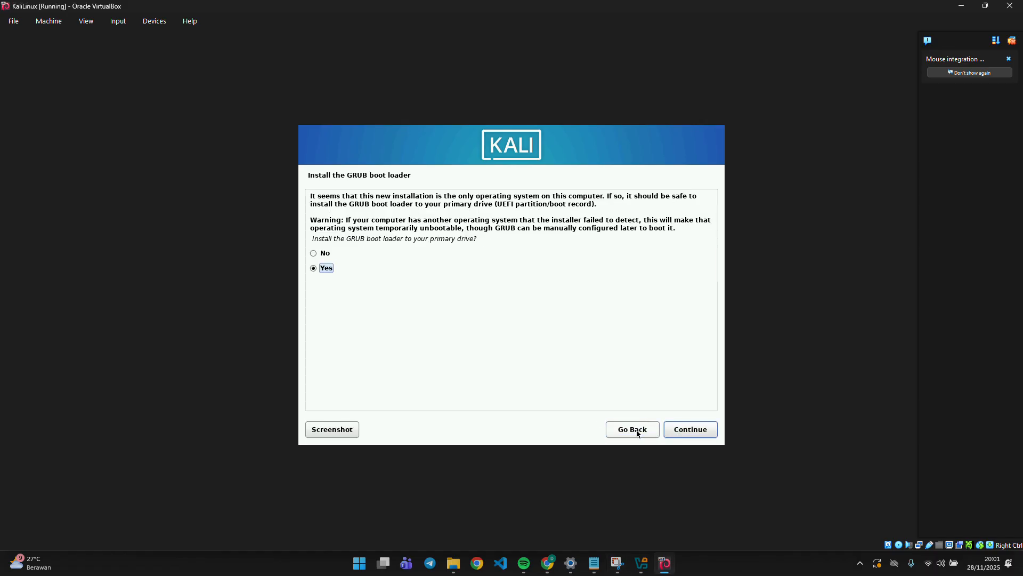
{"action": "left_click", "coordinate": [699, 425]}
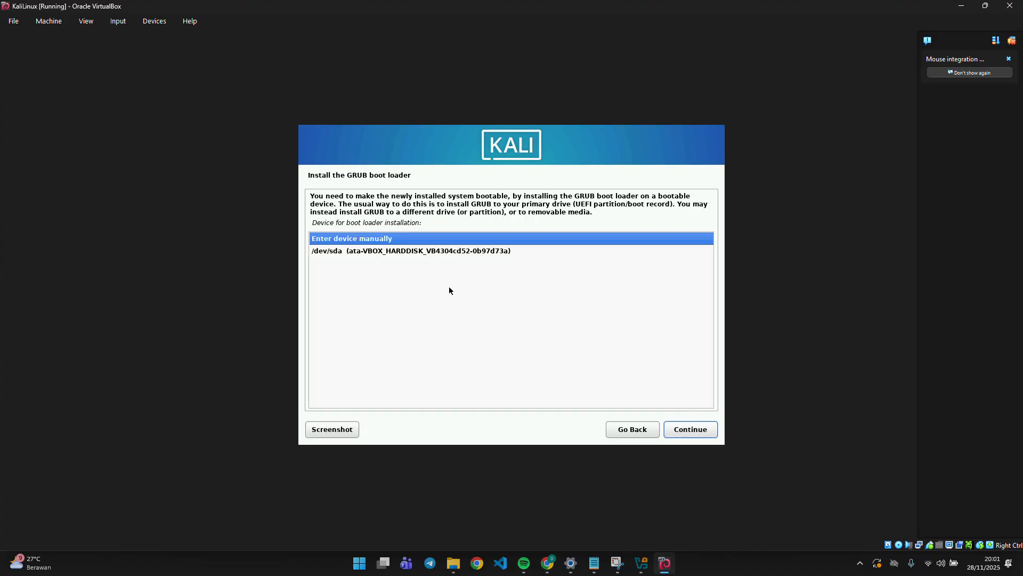
{"action": "left_click", "coordinate": [352, 256]}
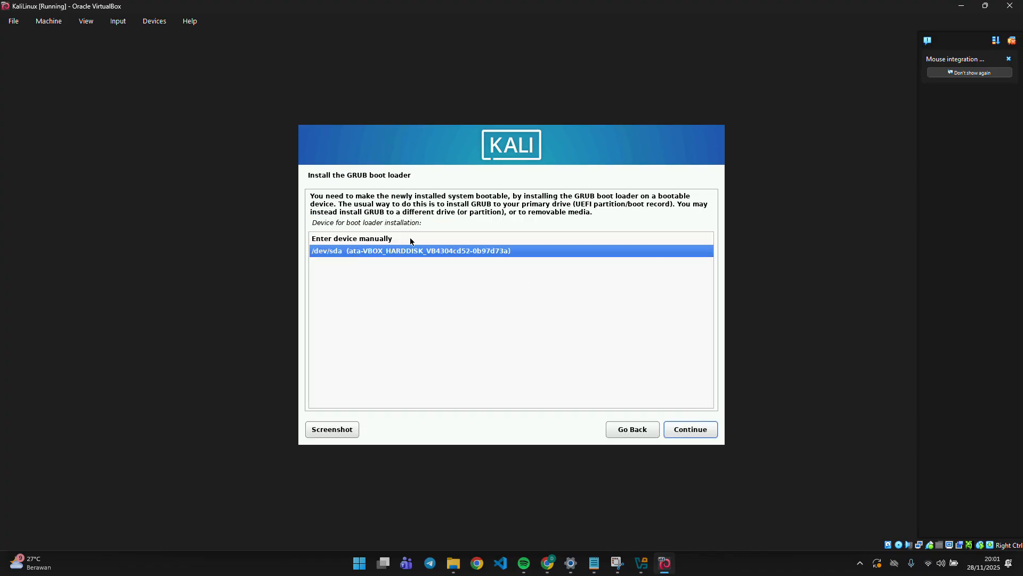
{"action": "left_click", "coordinate": [670, 435]}
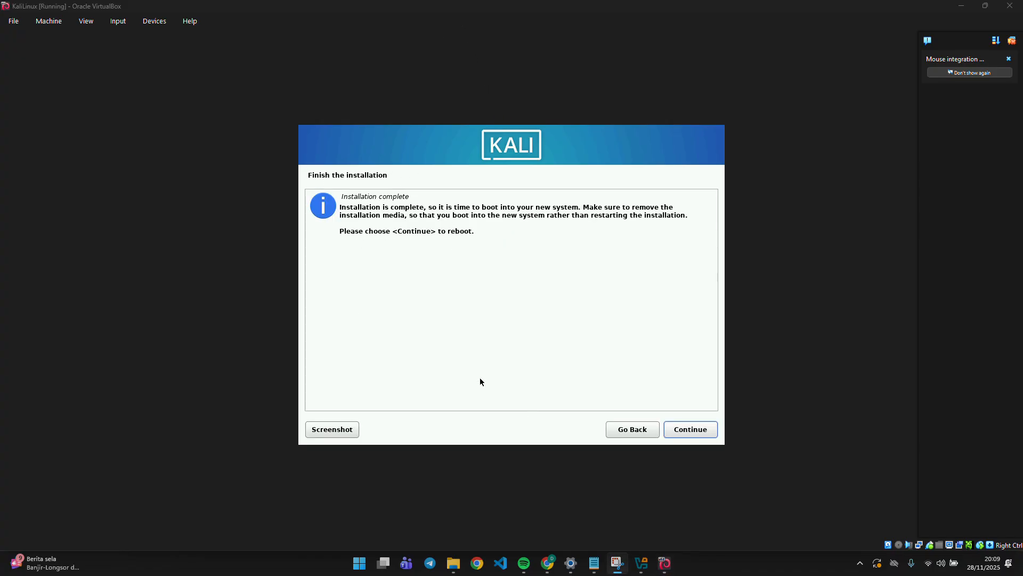
Finish the installation to reboot the VM, then dismiss the mouse-capture notice while the installed Kali boots.
{"action": "left_click", "coordinate": [691, 429]}
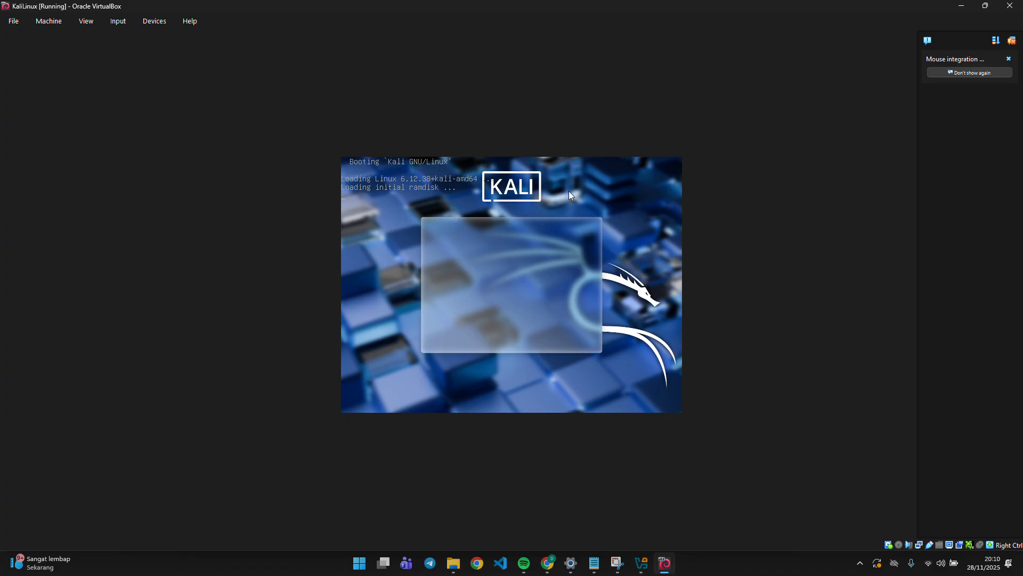
{"action": "left_click", "coordinate": [518, 221]}
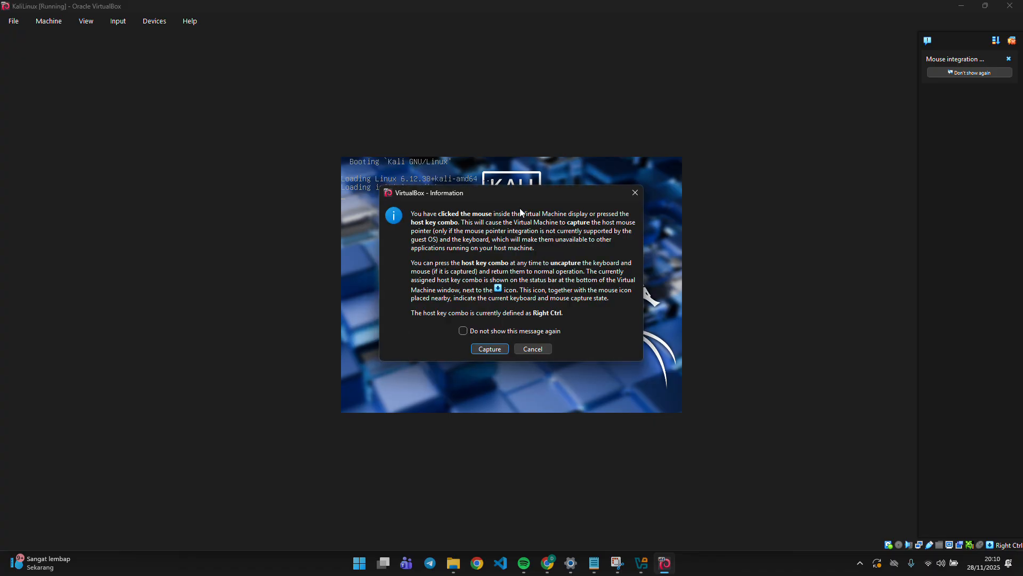
{"action": "left_click", "coordinate": [635, 195]}
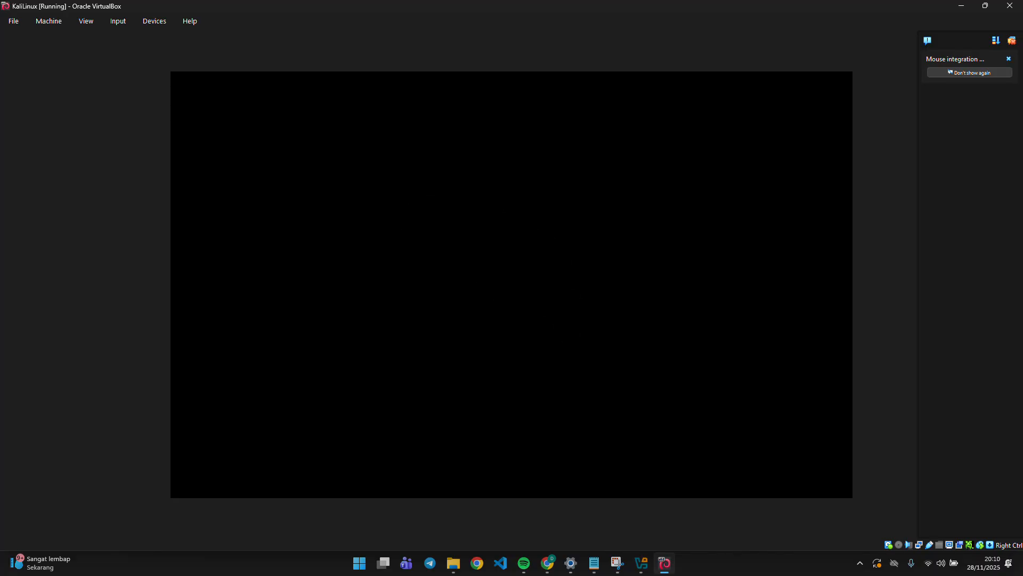
Log in at the Kali login screen with the new user's username and password.
{"action": "type", "text": "dian"}
{"action": "key", "text": "Tab"}
{"action": "type", "text": "••••••"}
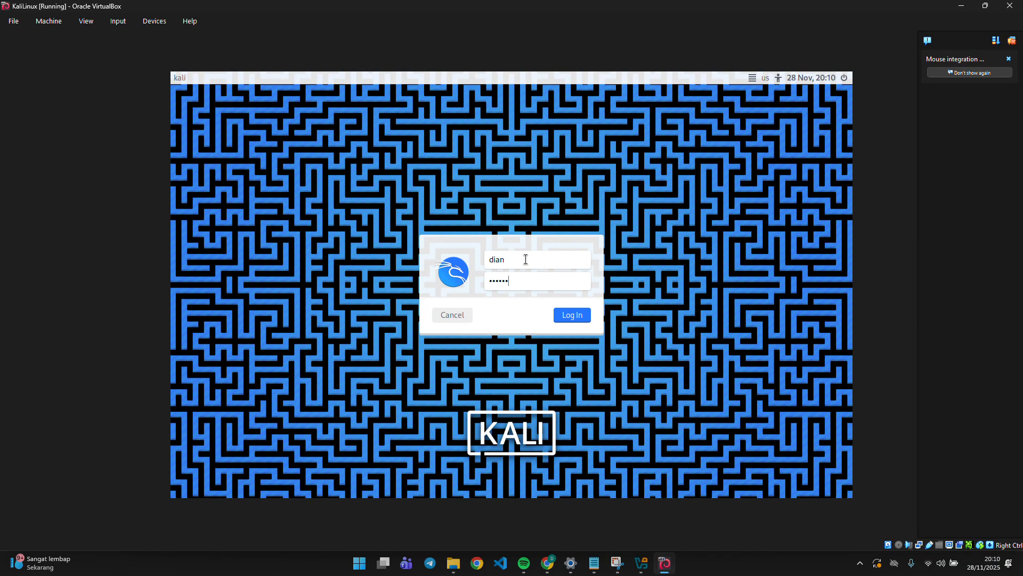
{"action": "left_click_drag", "start_coordinate": [487, 261], "coordinate": [523, 259]}
{"action": "left_click", "coordinate": [531, 280]}
{"action": "type", "text": "••••••"}
{"action": "left_click", "coordinate": [560, 312]}
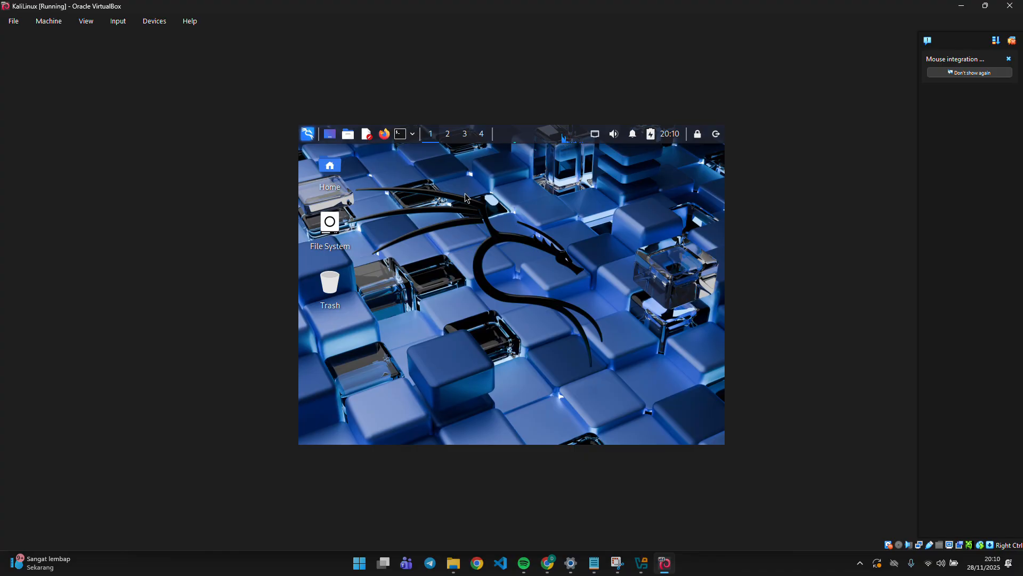
Browse the Kali applications menu on the Xfce desktop, then close it.
{"action": "left_click", "coordinate": [307, 134]}
{"action": "scroll", "coordinate": [342, 219], "scroll_direction": "down", "scroll_amount": 2}
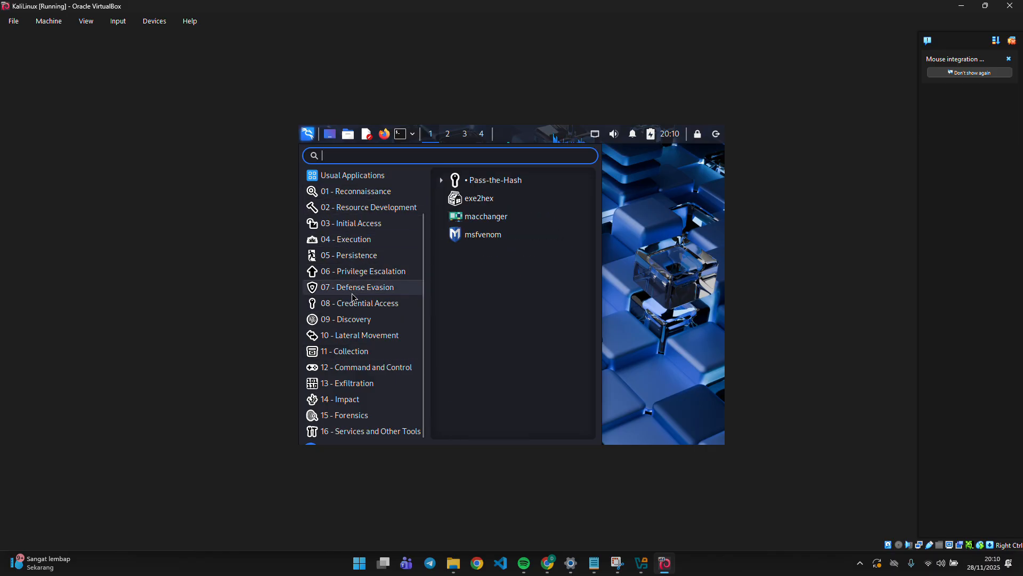
{"action": "scroll", "coordinate": [351, 320], "scroll_direction": "up", "scroll_amount": 3}
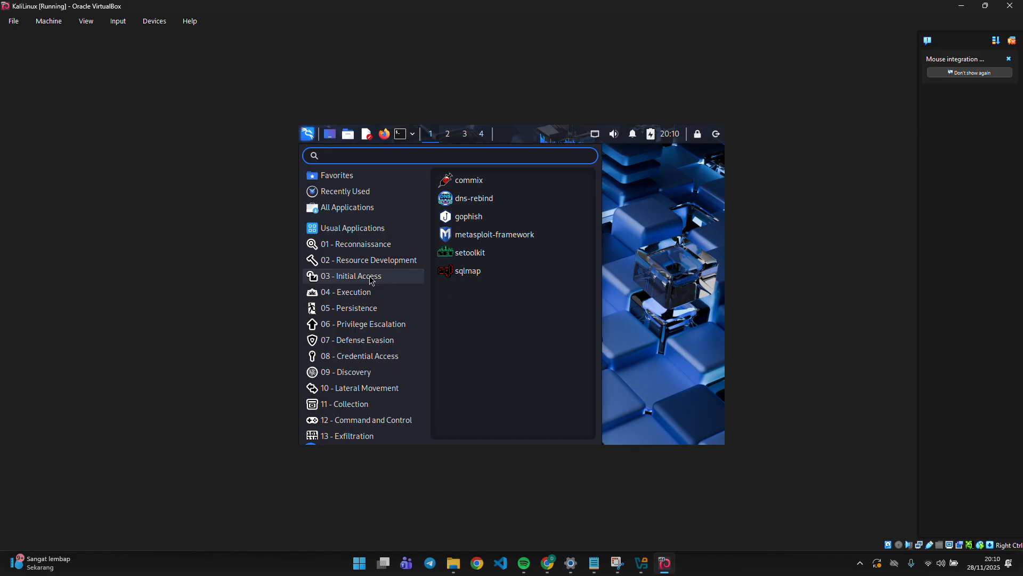
{"action": "left_click", "coordinate": [634, 222]}
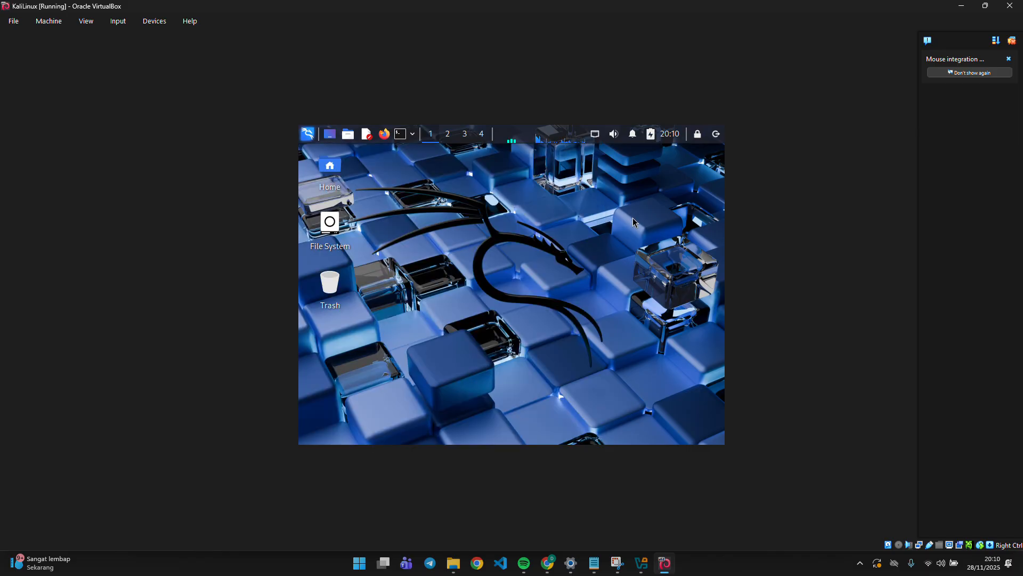